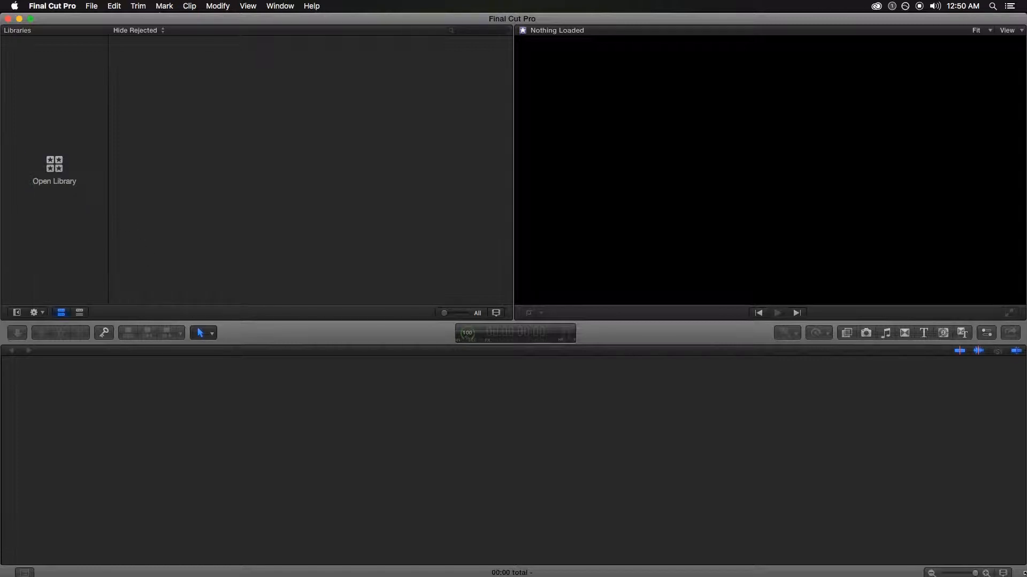
Create a library named 'FCPX Tutorial' in Movies > Projects and hide the Library Properties inspector
click(47, 186)
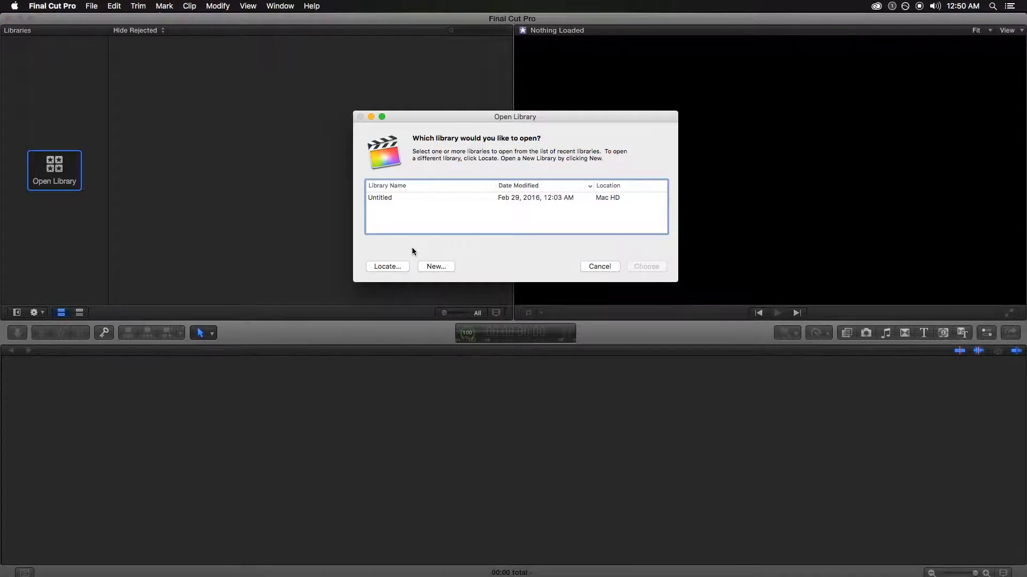
click(437, 266)
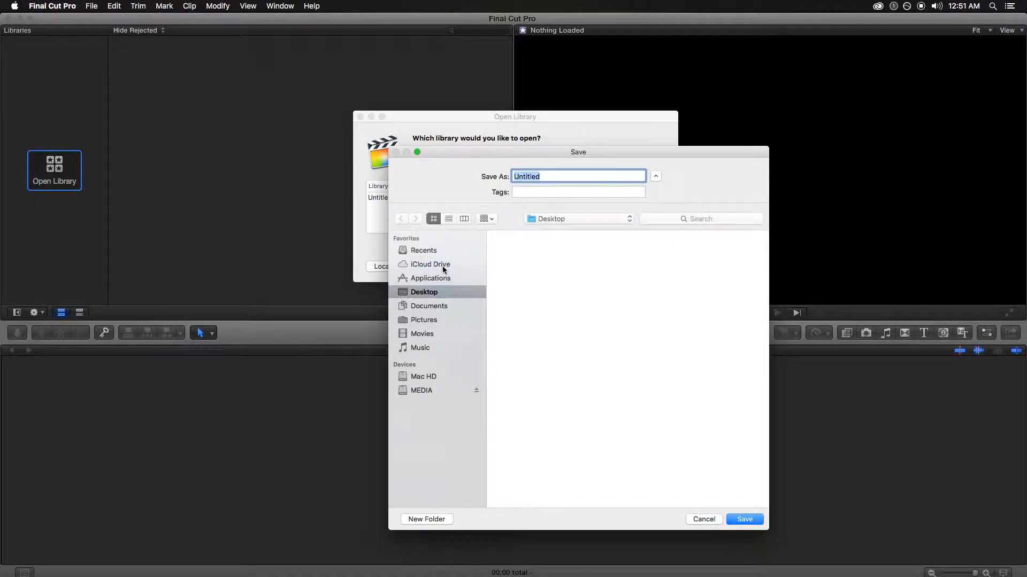
click(434, 322)
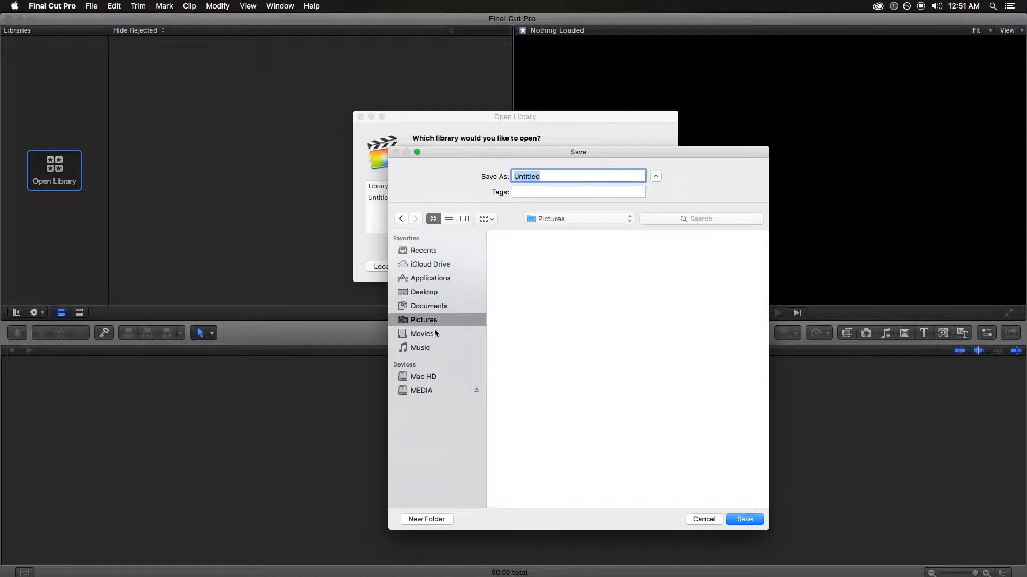
click(459, 334)
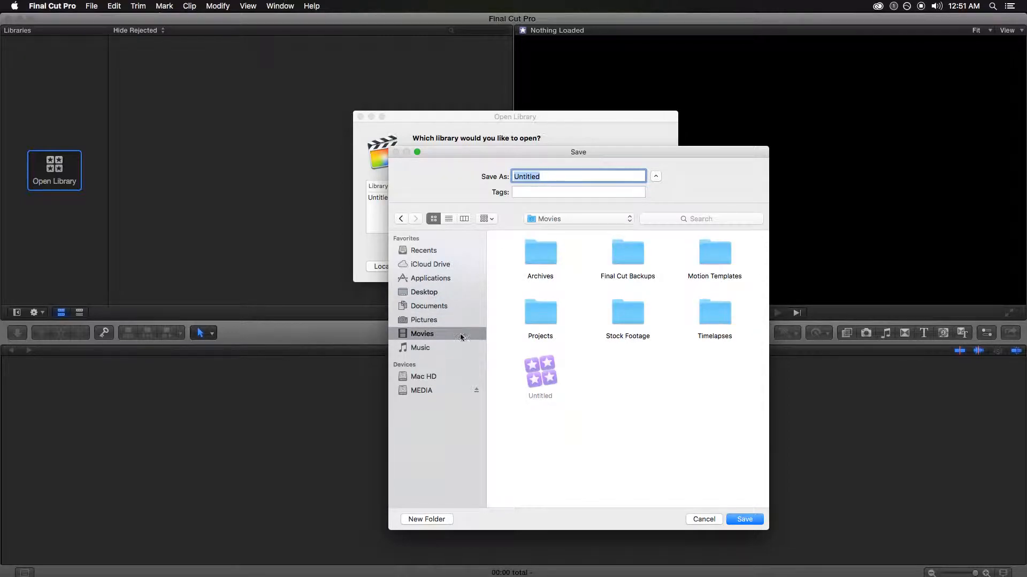
double_click(554, 322)
click(578, 180)
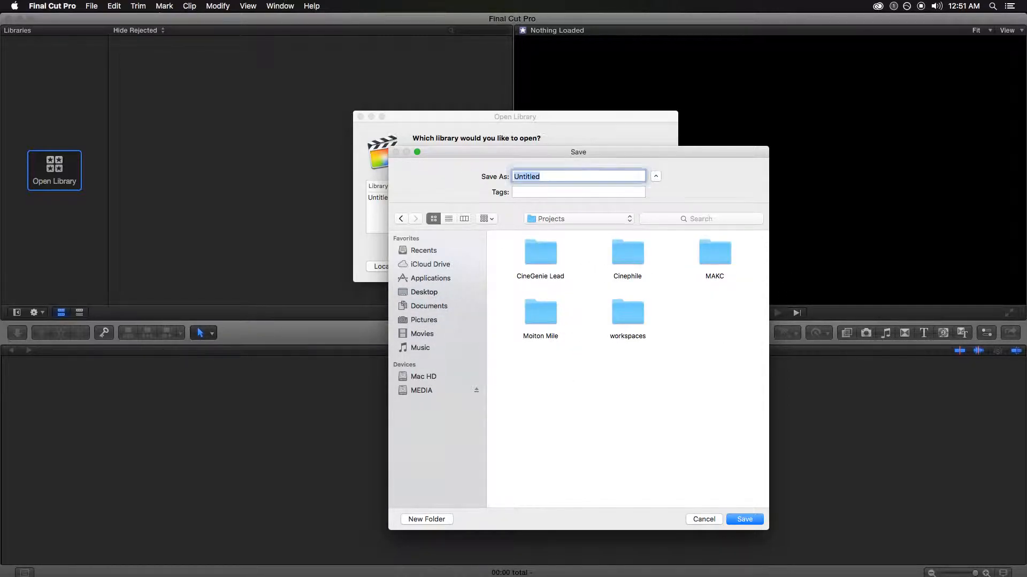
text(FCPX Tutorial)
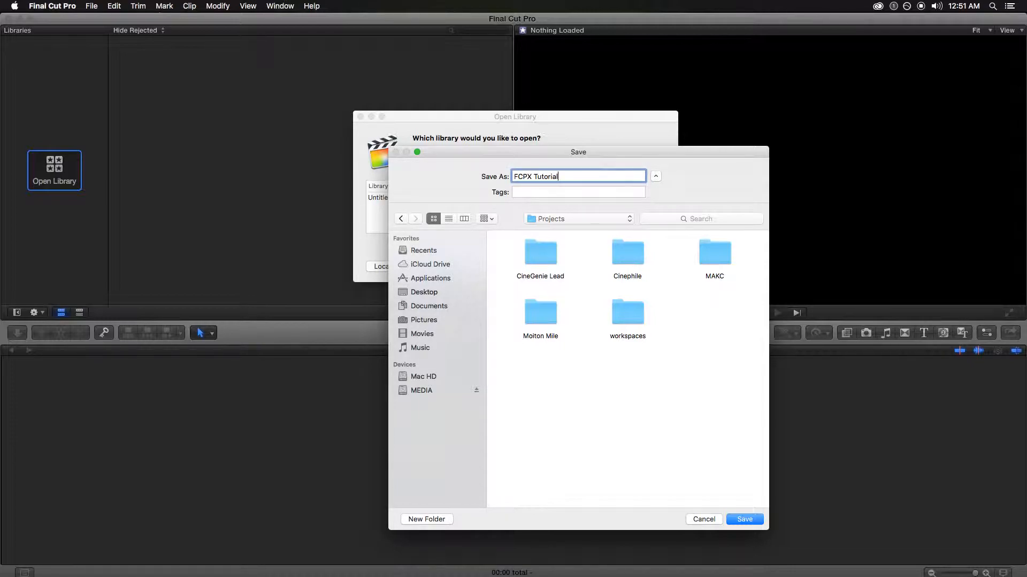
key(Return)
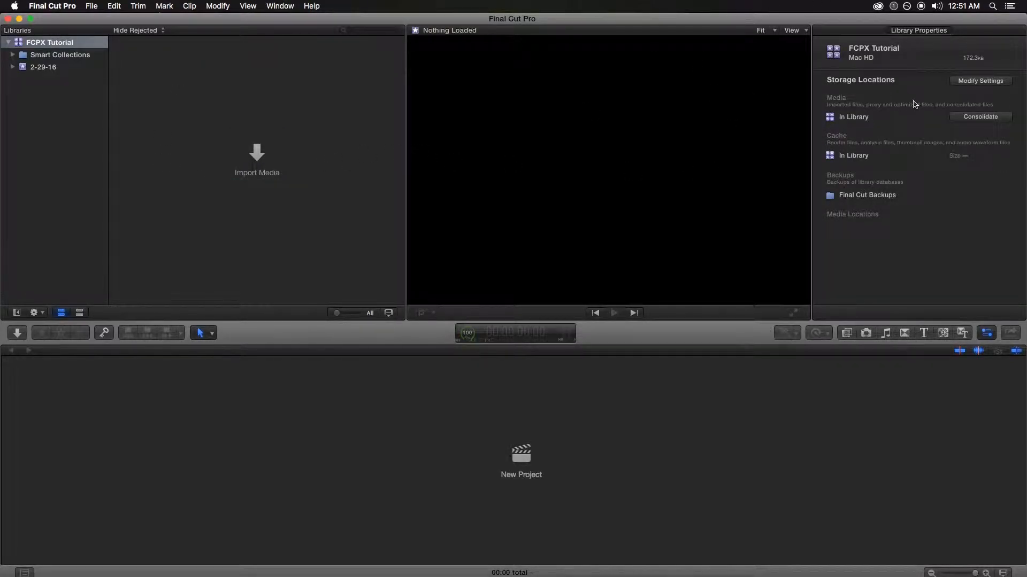
key(super+4)
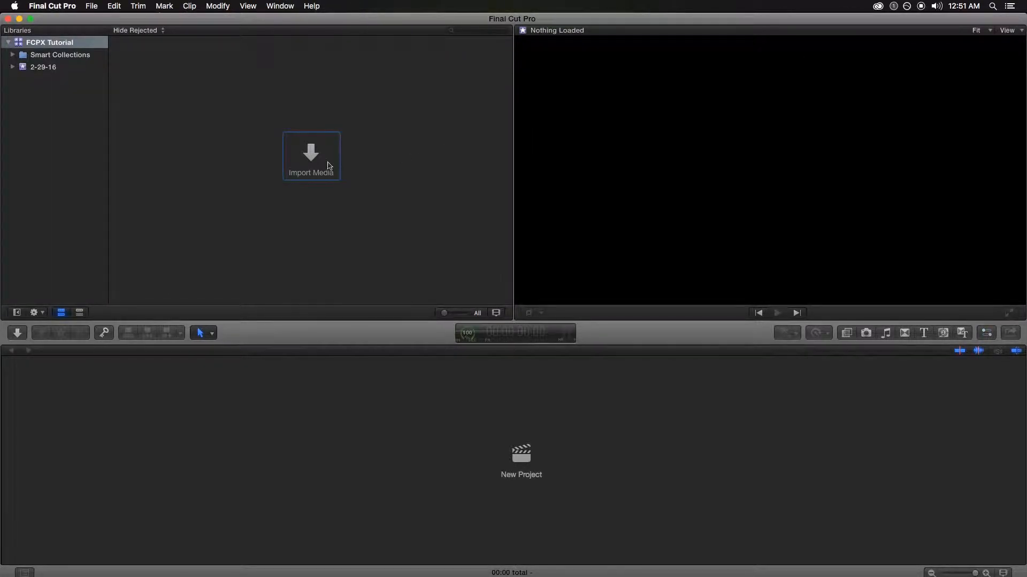
Bring up the media import window, enlarged, showing the Movies folder contents
click(329, 166)
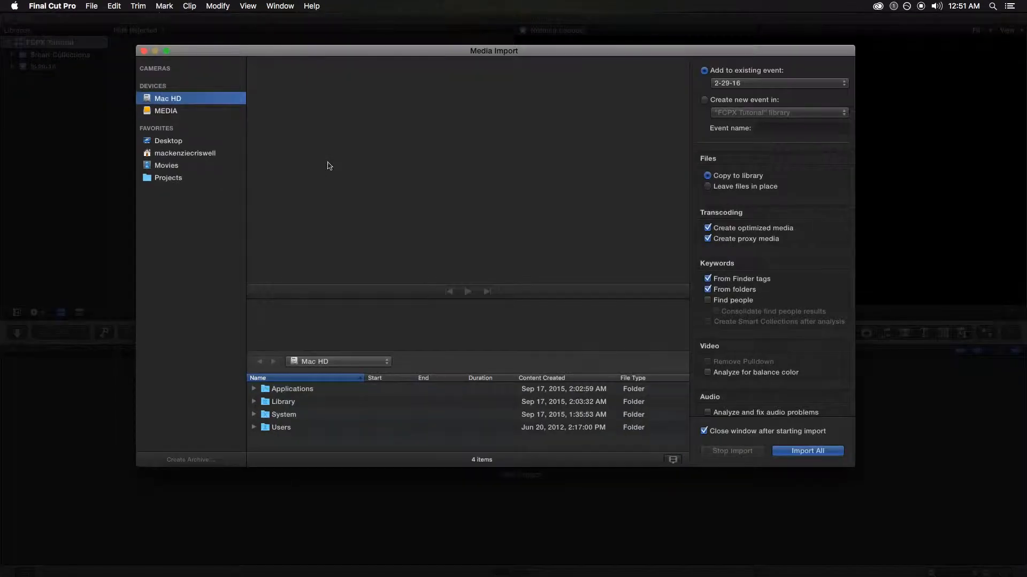
drag(476, 53, 400, 48)
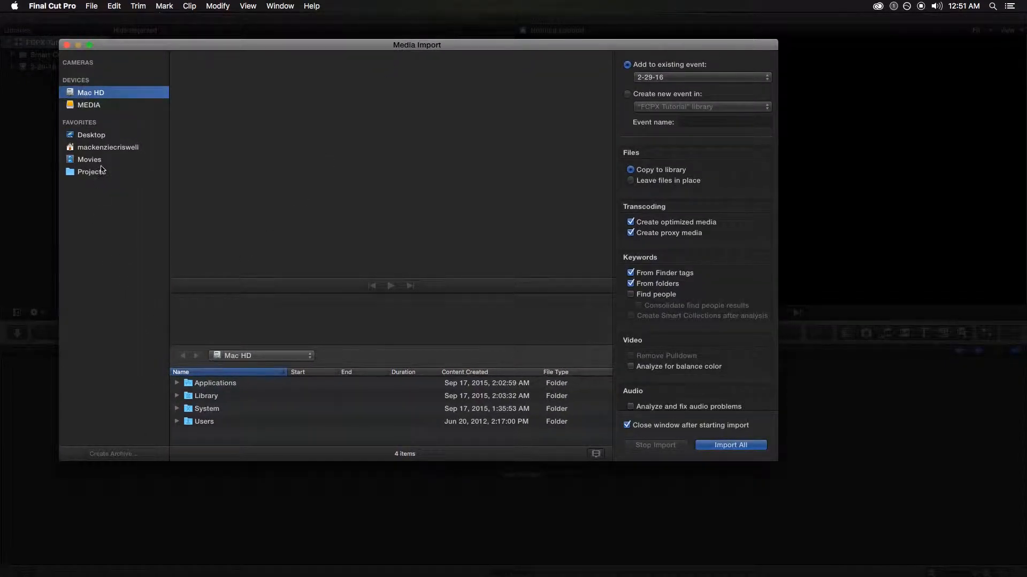
click(92, 170)
click(95, 160)
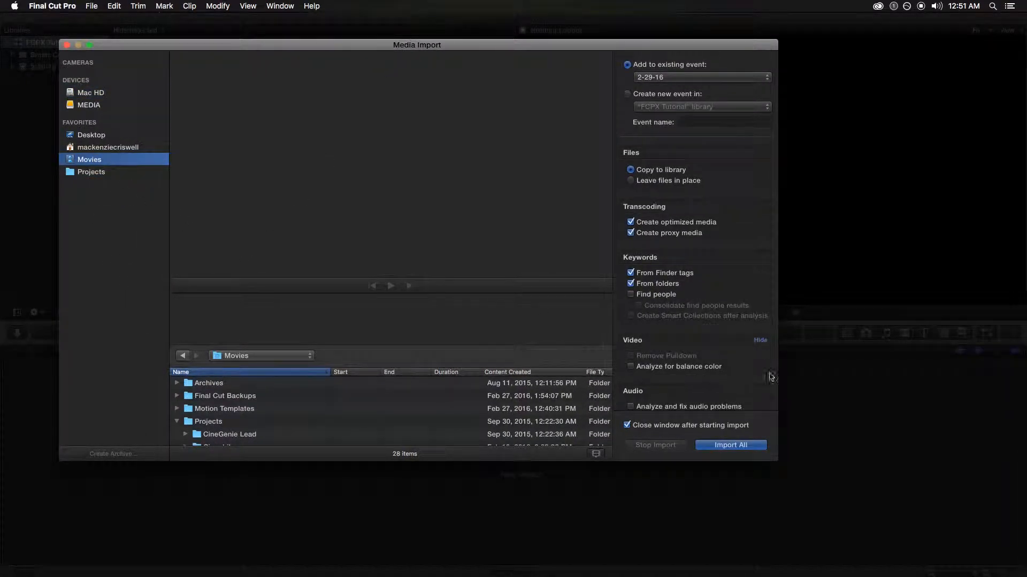
drag(777, 463, 1005, 517)
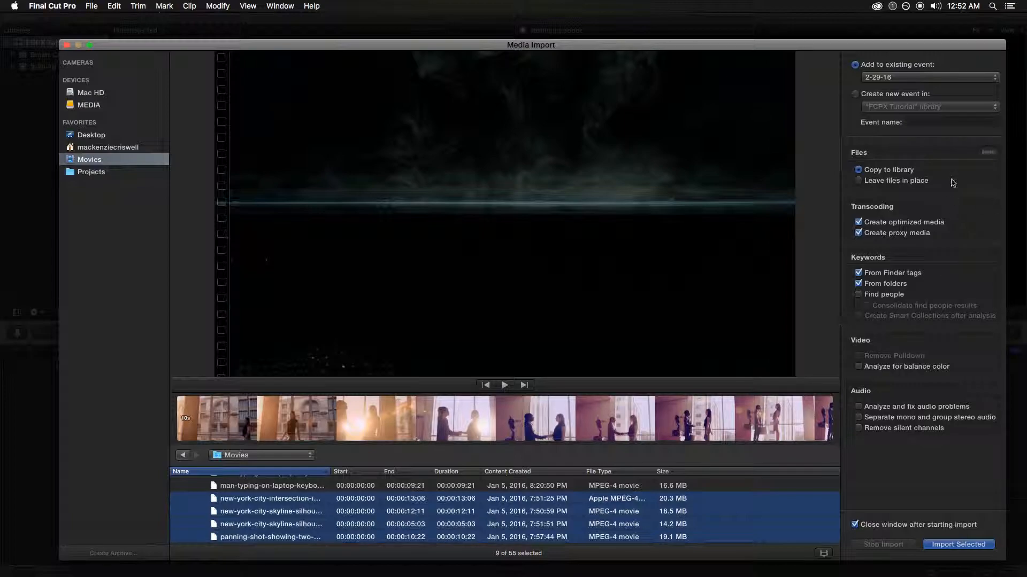
Import the clips without optimized or proxy media into a new event named 'Fake Video'
click(902, 225)
click(881, 235)
click(894, 95)
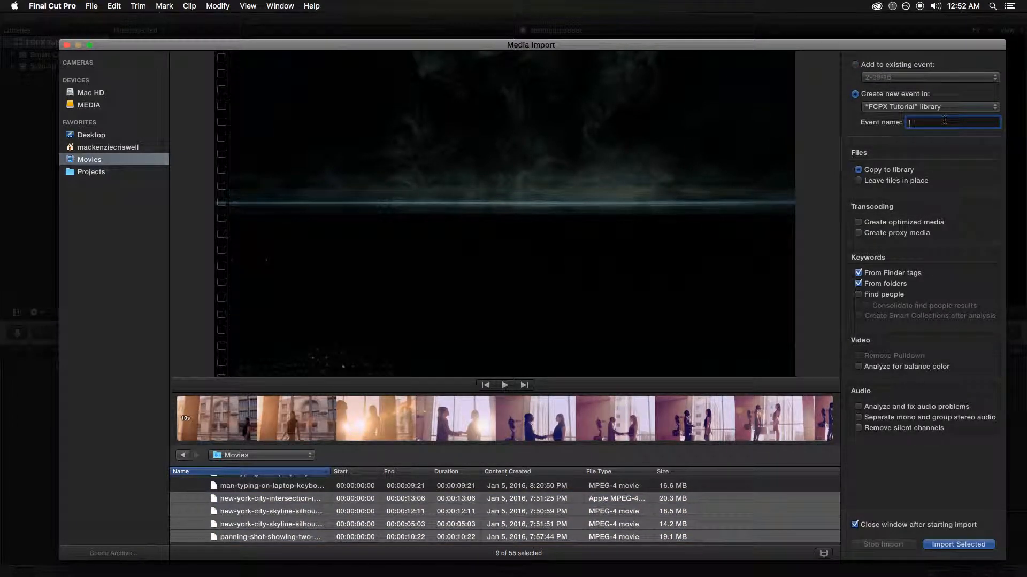
text(Fake Video)
key(Return)
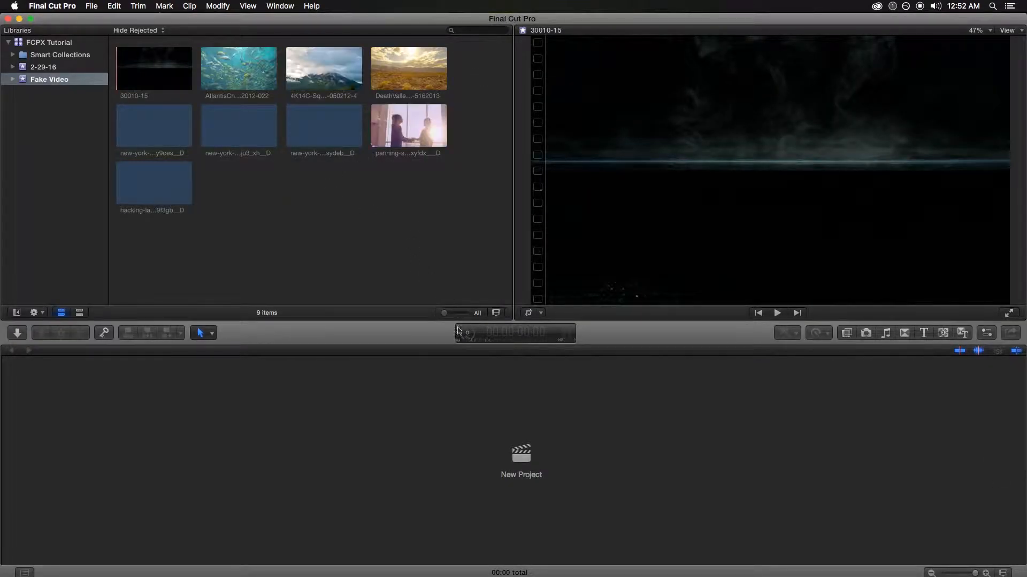
Check the media import progress in Background Tasks, then close it and review the events
click(468, 333)
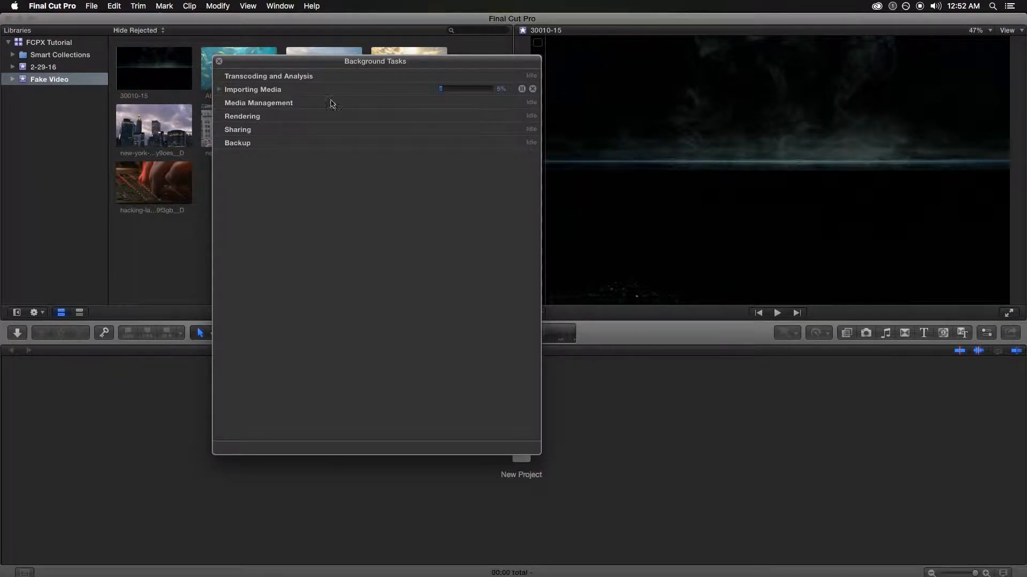
click(221, 90)
drag(276, 63, 686, 142)
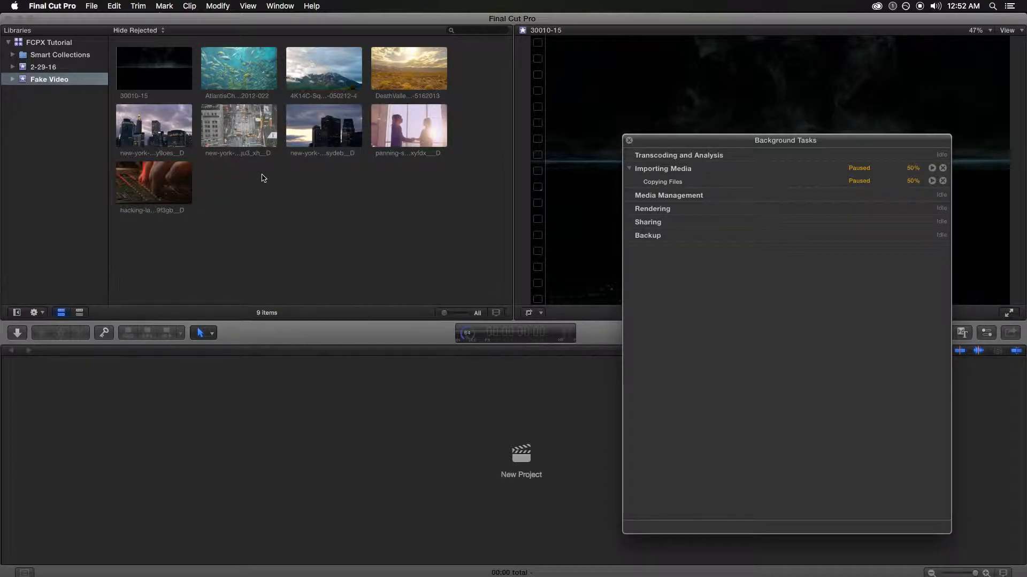
drag(719, 145, 633, 118)
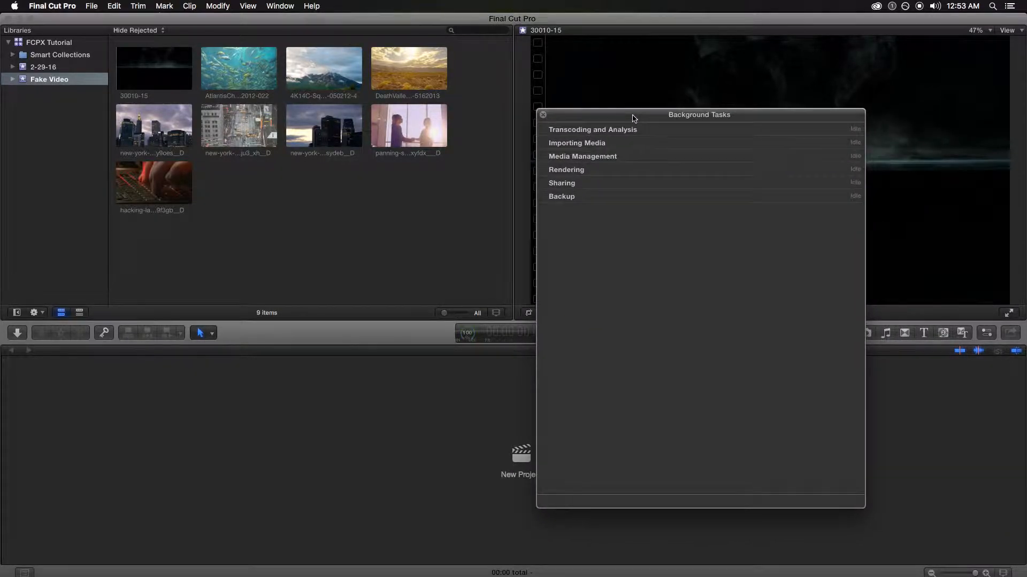
click(543, 115)
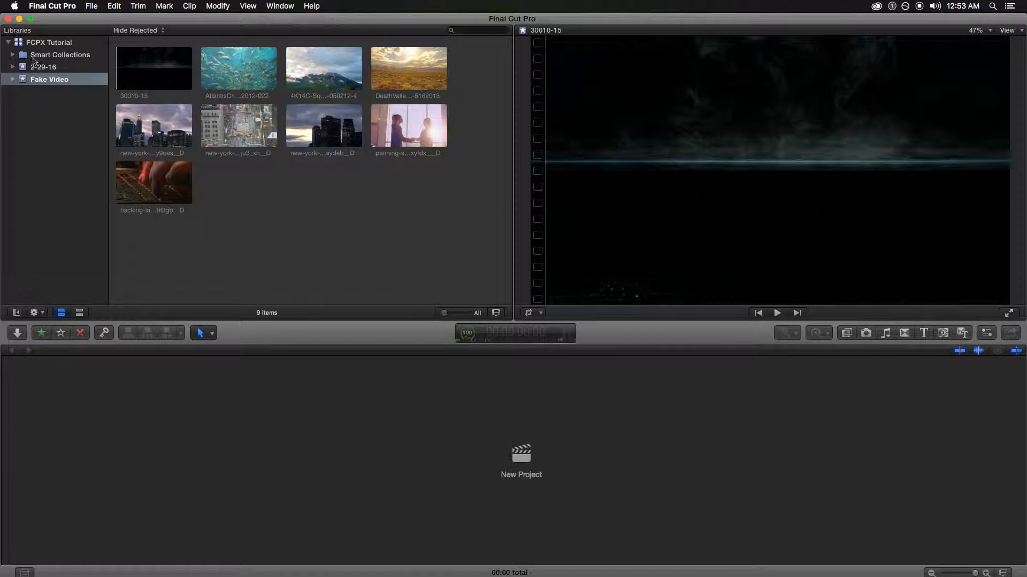
click(60, 54)
click(43, 67)
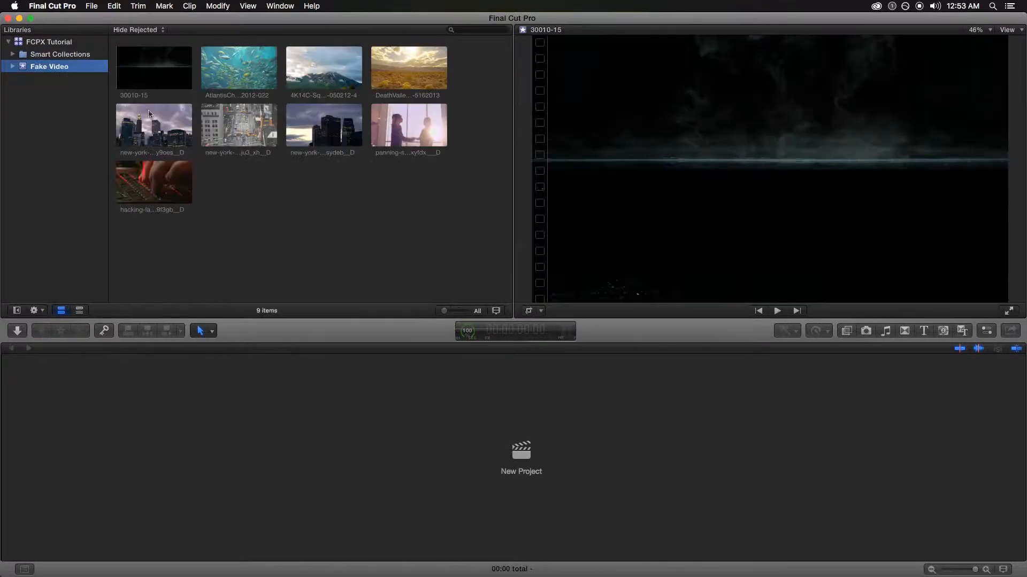
click(289, 232)
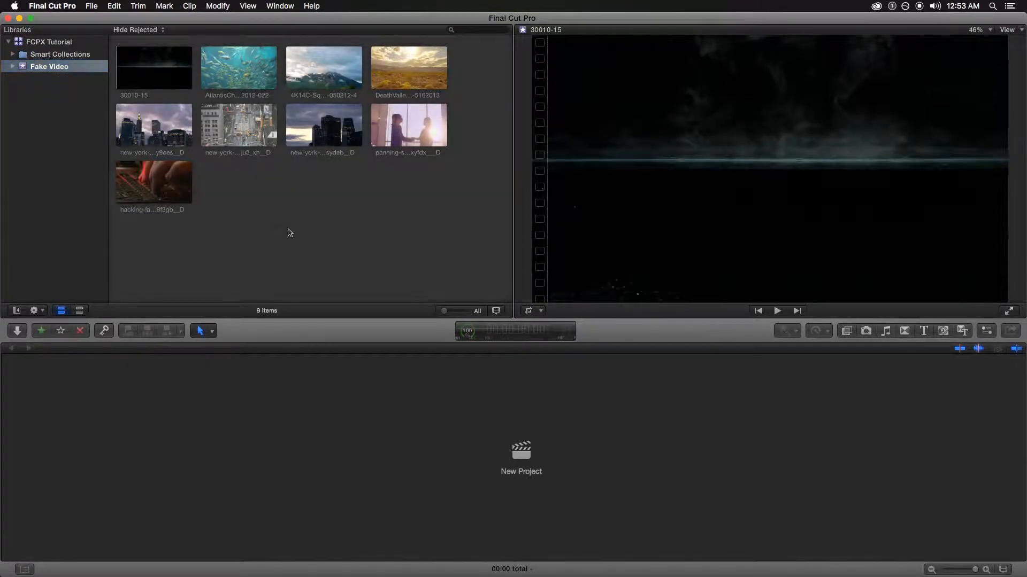
Import the Black Goldie clip into the Fake Video event
key(super+i)
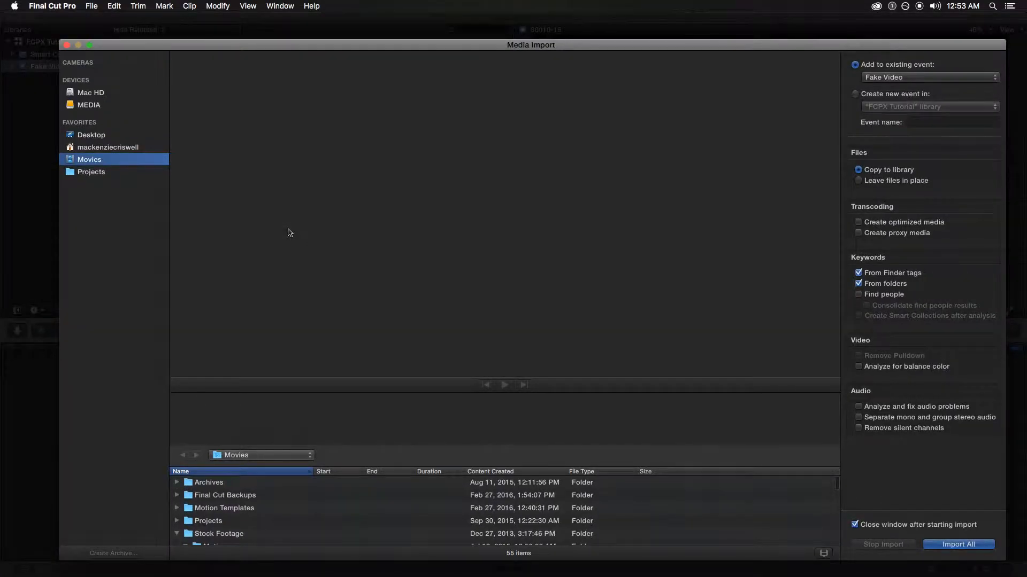
scroll(262, 499, down, 4)
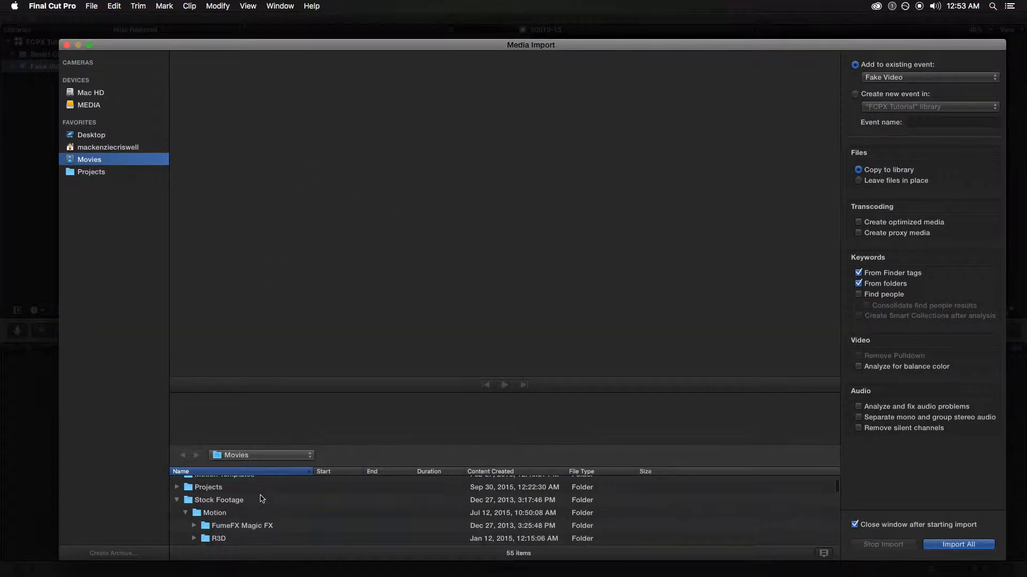
key(Escape)
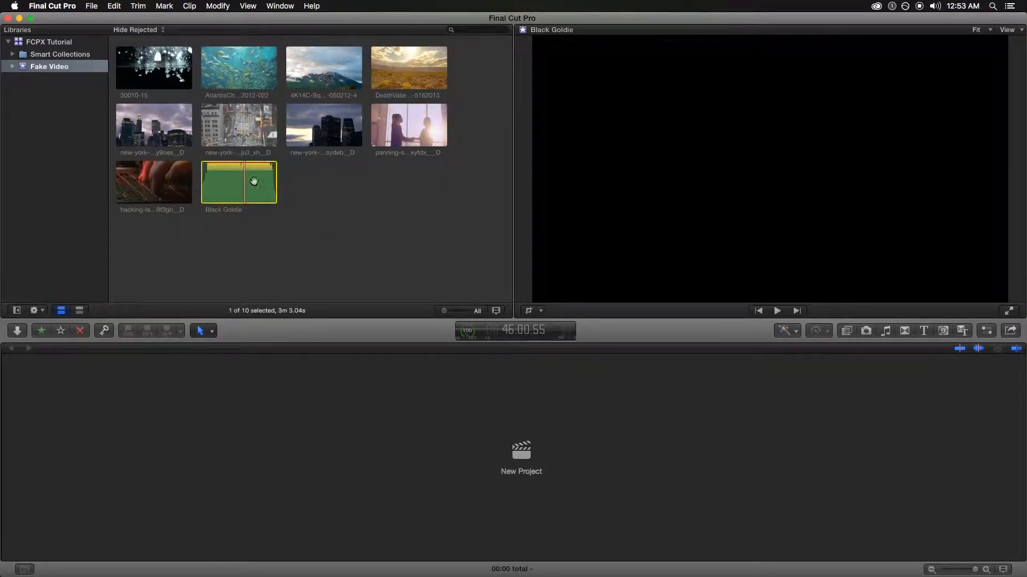
click(396, 253)
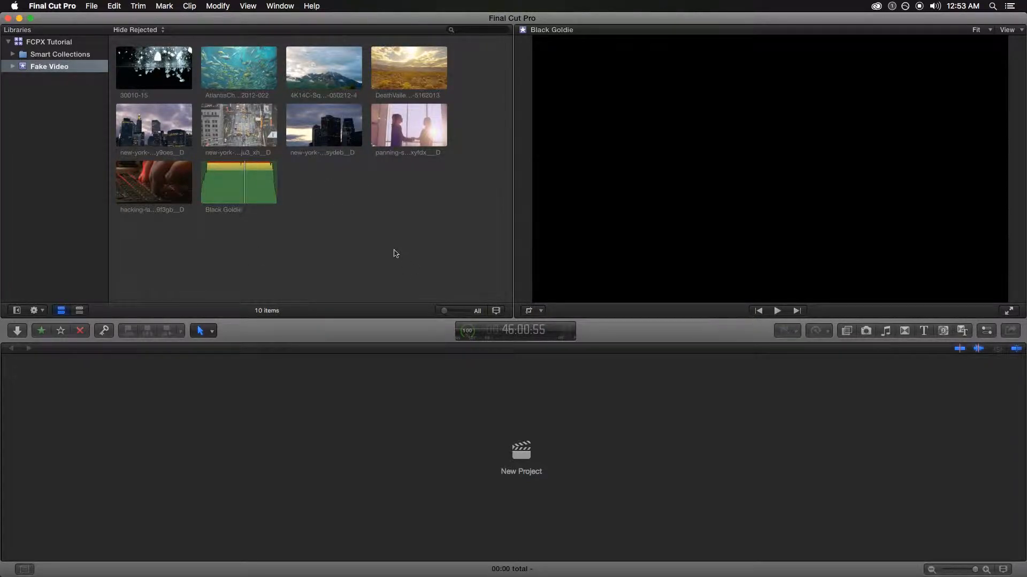
Create a new project named 'FAke Video' with a 24p frame rate
click(99, 6)
mouse_move(160, 19)
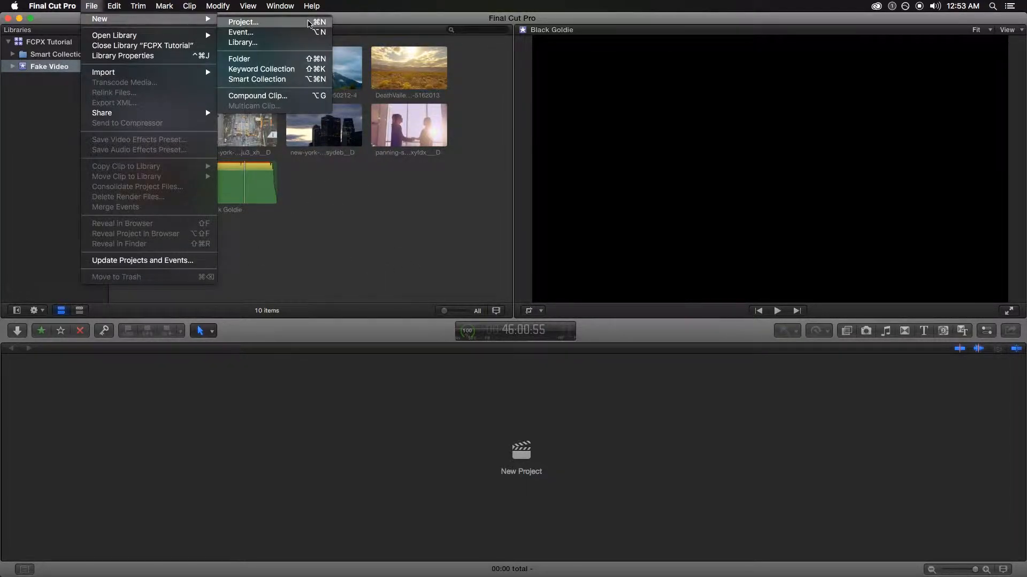
click(310, 22)
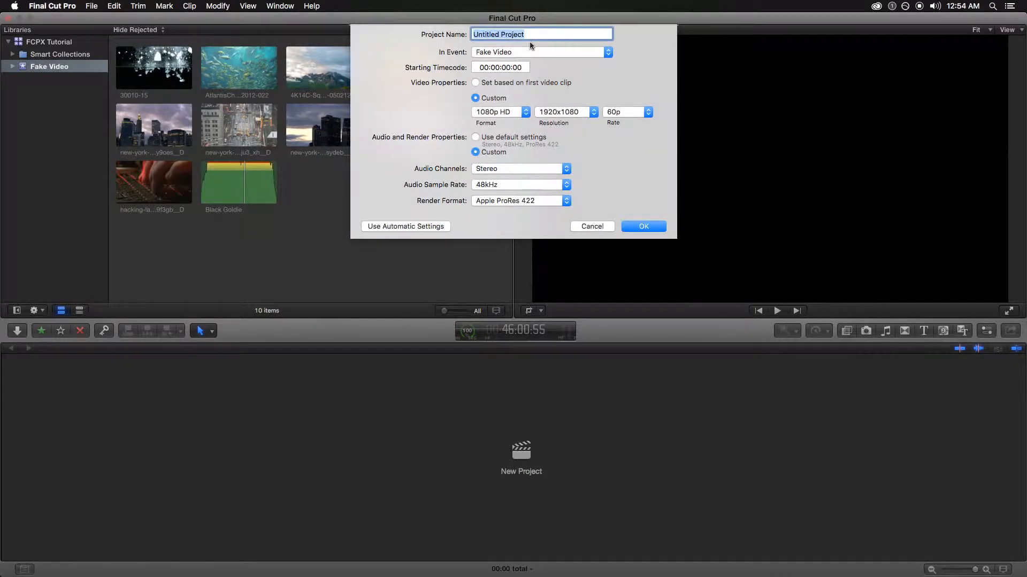
text(FAke Video)
click(634, 116)
click(634, 64)
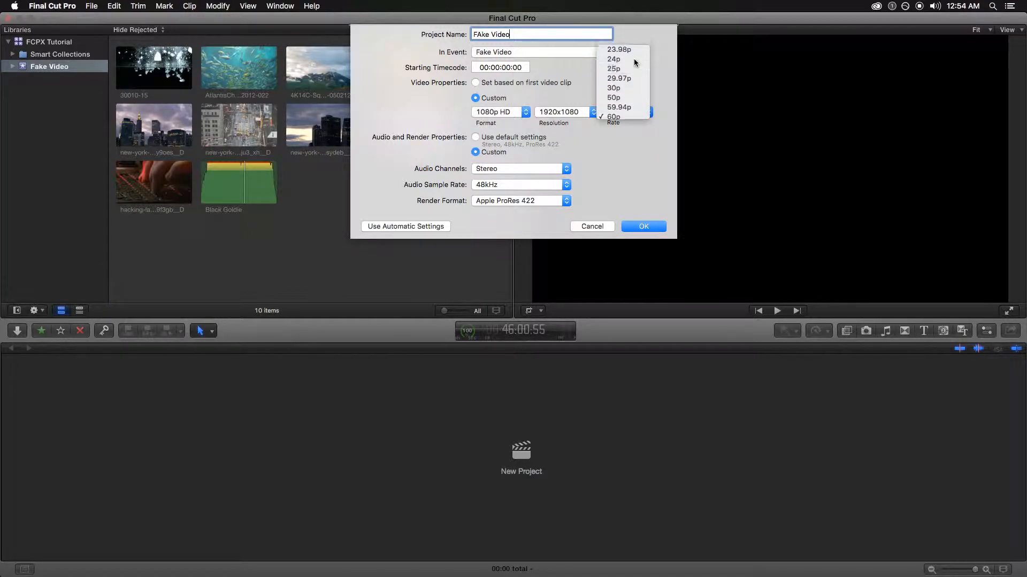
click(632, 114)
click(625, 101)
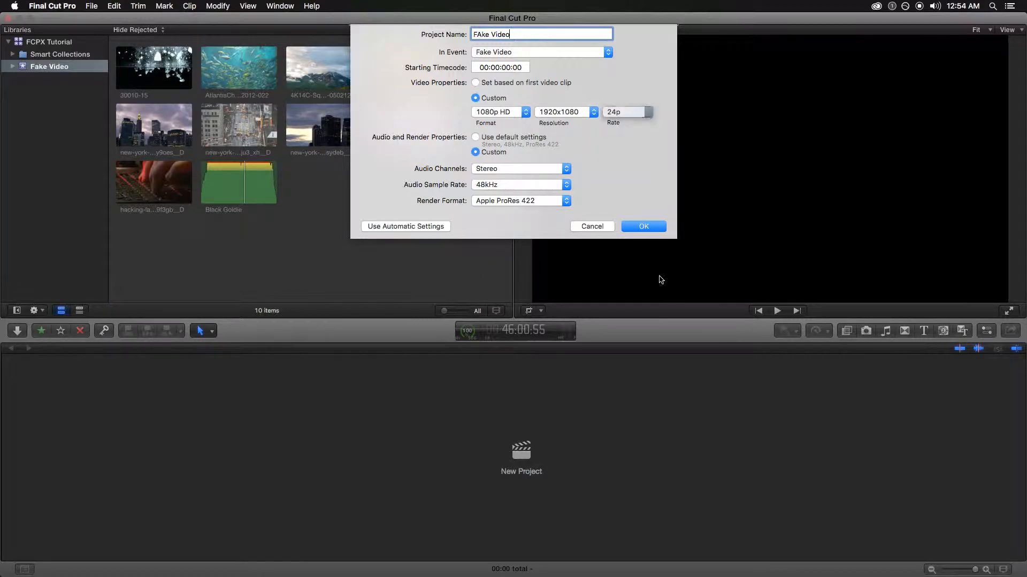
click(646, 228)
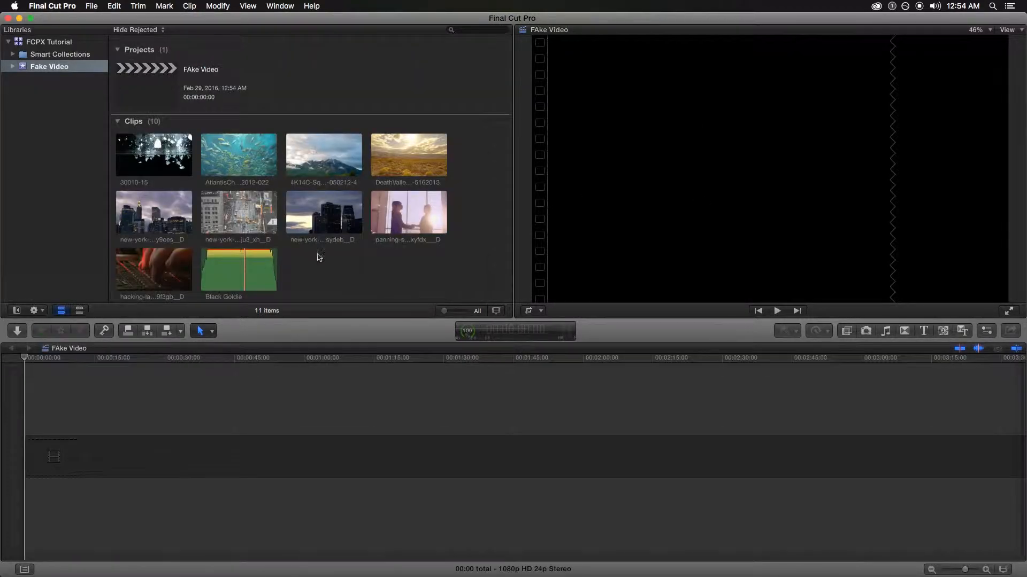
Add the Black Goldie music, a New York clip and the underwater clip to the timeline
click(230, 273)
drag(230, 273, 678, 465)
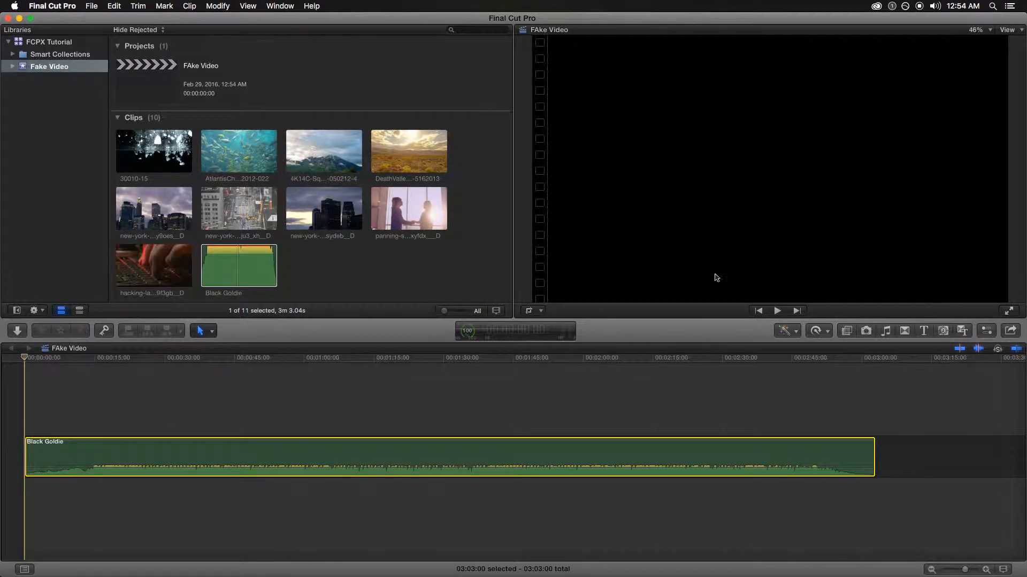
click(777, 311)
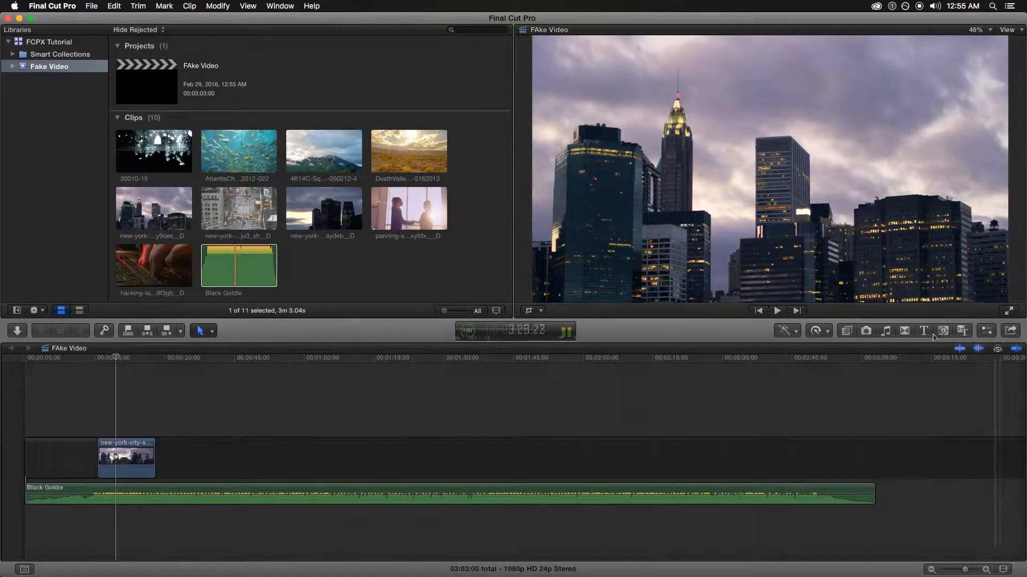
drag(227, 211, 197, 460)
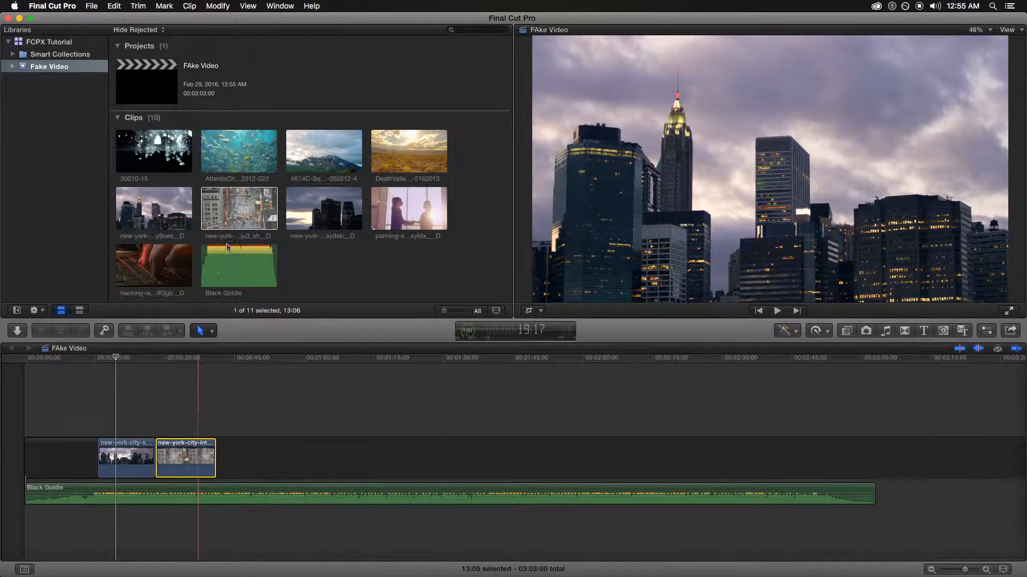
click(243, 146)
drag(243, 146, 220, 458)
Connect a shortened 4K14C mountain clip above the storyline and append the panning-shot clip
click(343, 156)
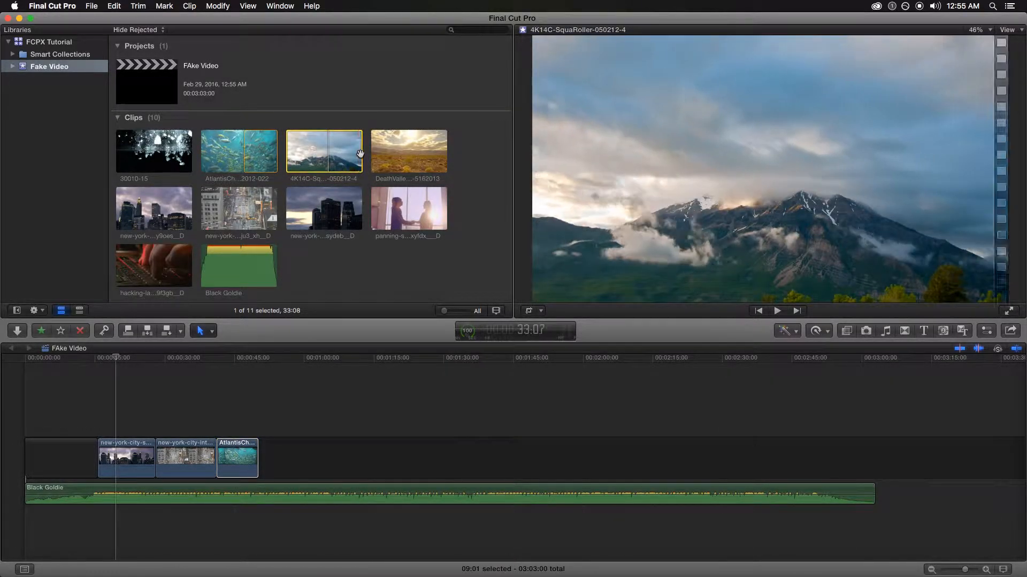
drag(362, 152, 199, 396)
drag(199, 396, 172, 398)
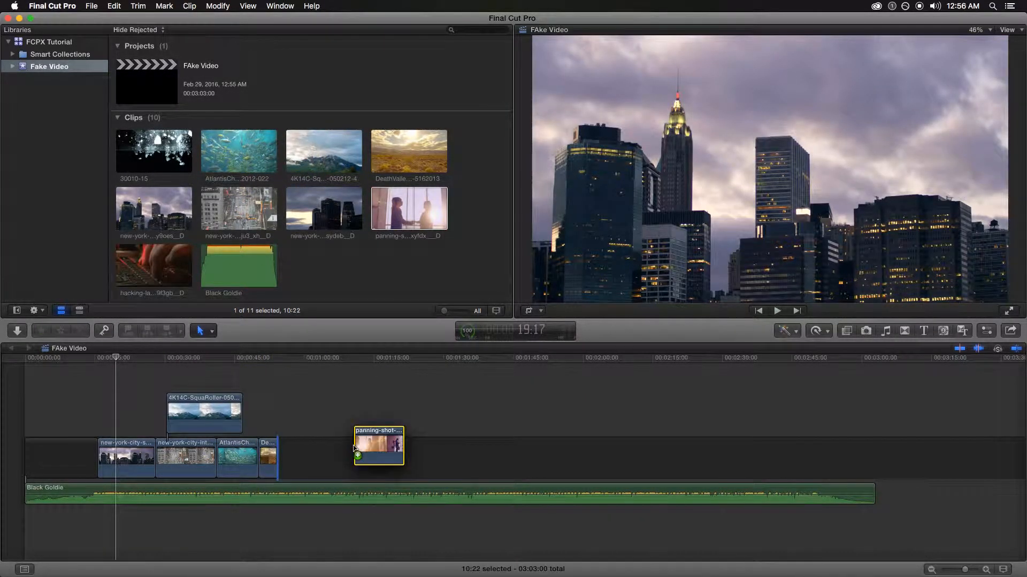
drag(357, 456, 359, 456)
click(389, 481)
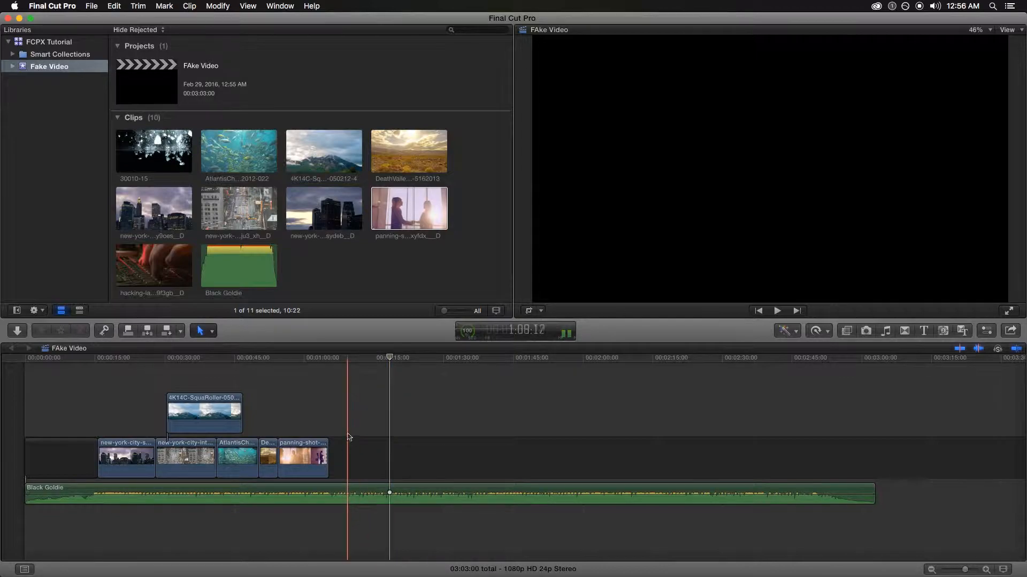
click(328, 358)
click(331, 491)
Blade the Black Goldie music at the playhead and delete the trailing music and gap
key(super+b)
key(super+b)
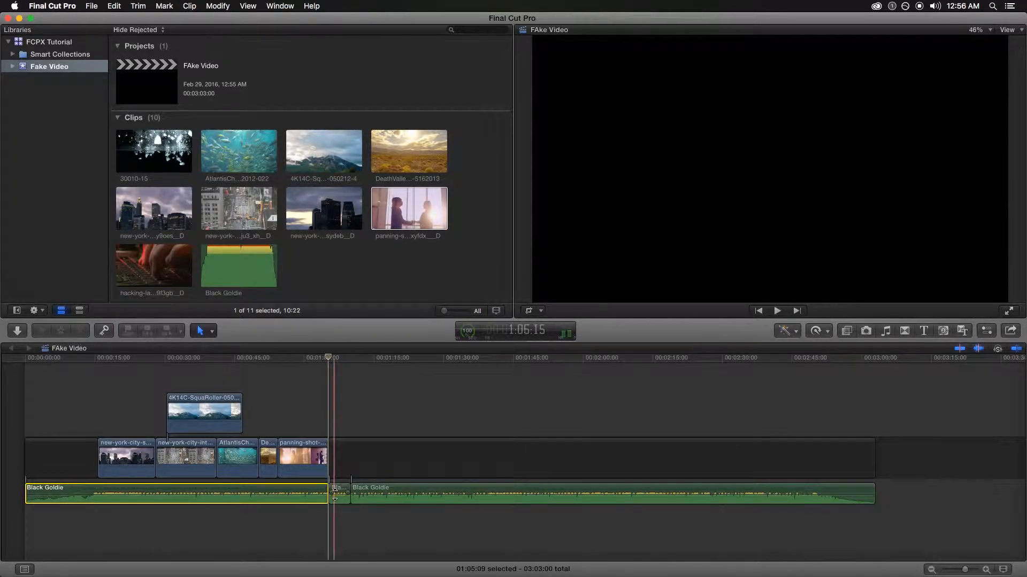
click(465, 498)
key(Delete)
key(Delete)
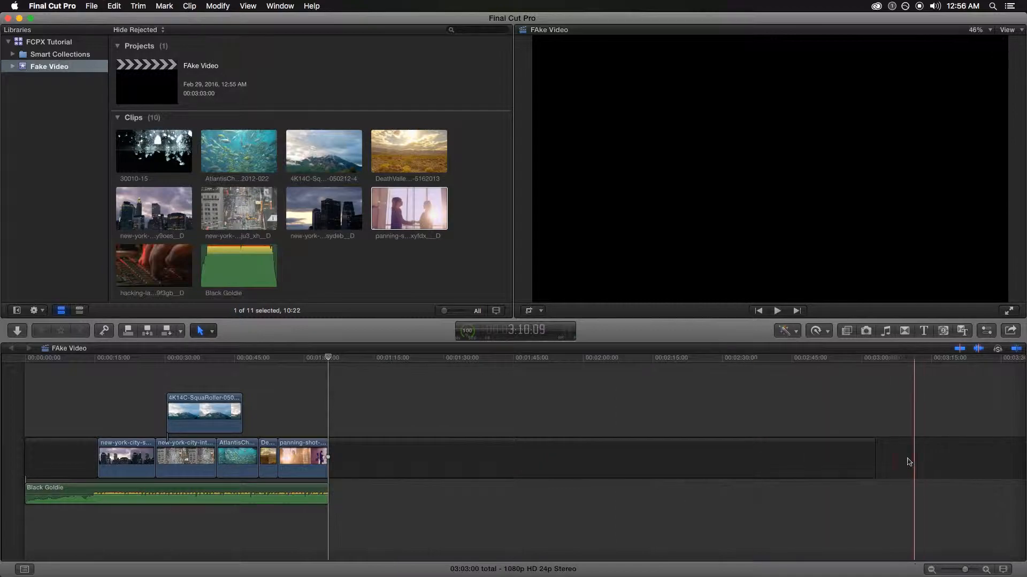
drag(871, 462, 167, 466)
Remove the 3-second end gap, fit the project, and return the playhead to the start
click(441, 414)
key(alt+w)
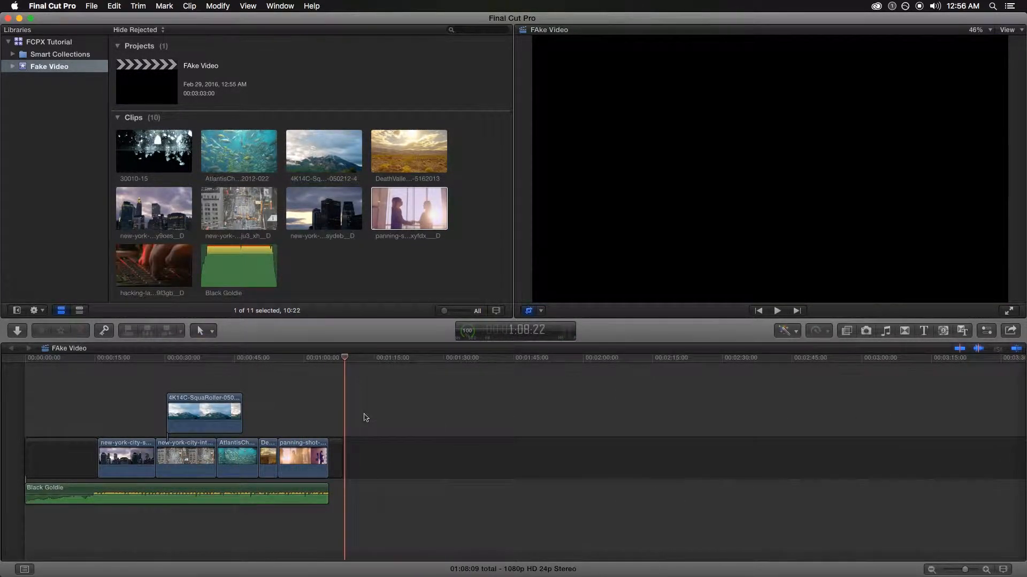
key(shift+z)
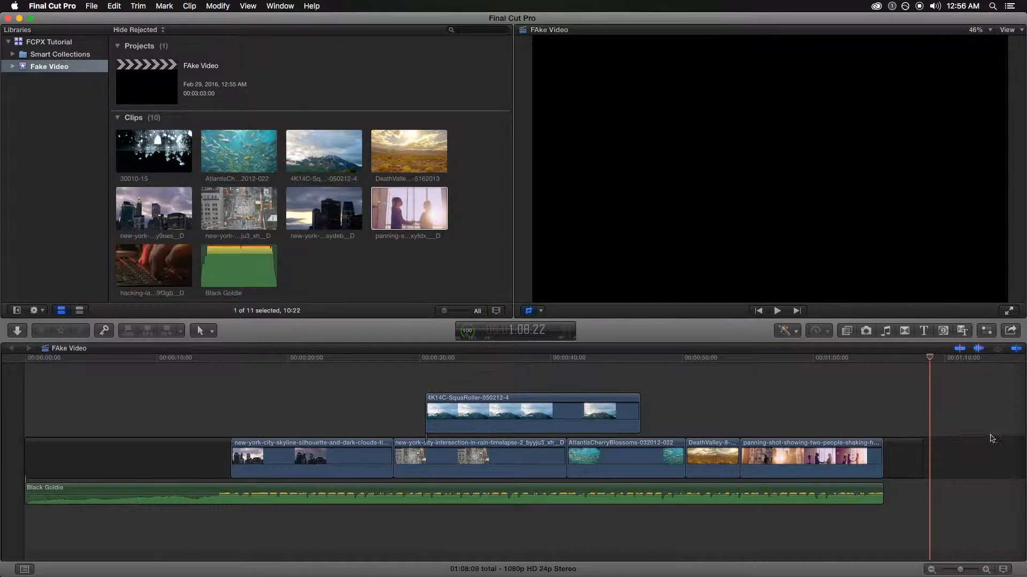
drag(918, 458, 882, 457)
key(shift+z)
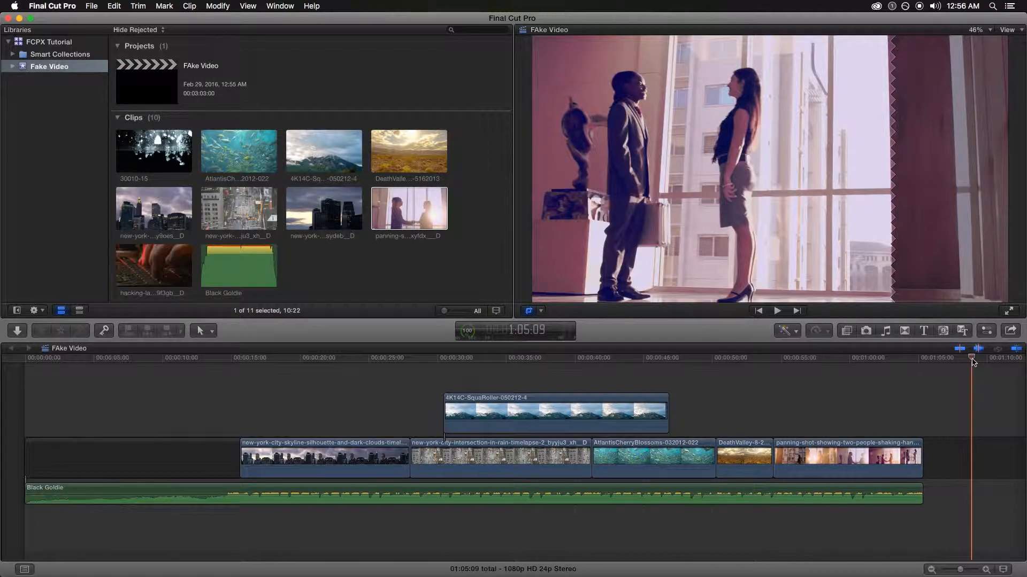
drag(891, 364, 28, 365)
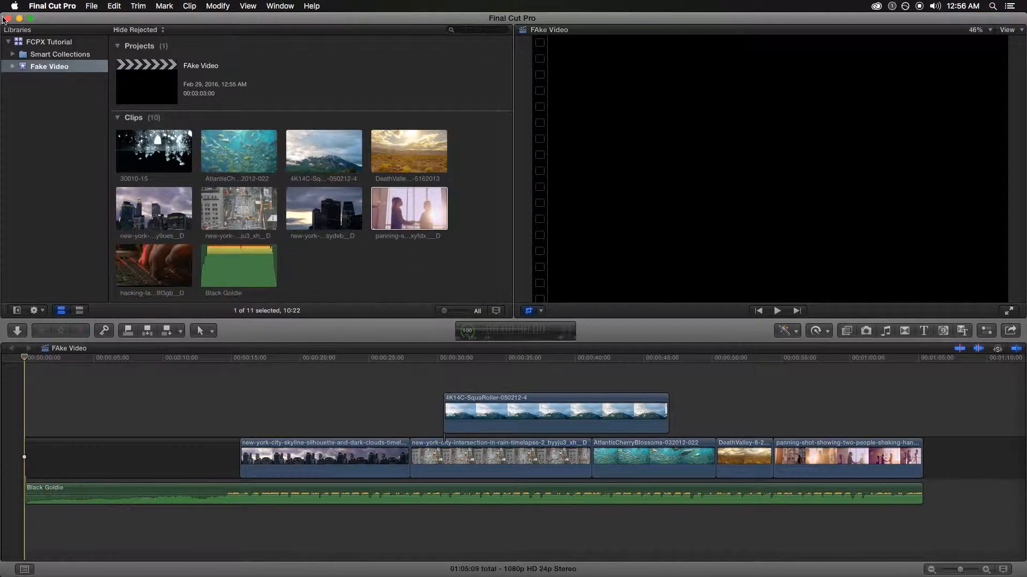
Open the Destinations settings through Share Project > Add Destination
click(92, 6)
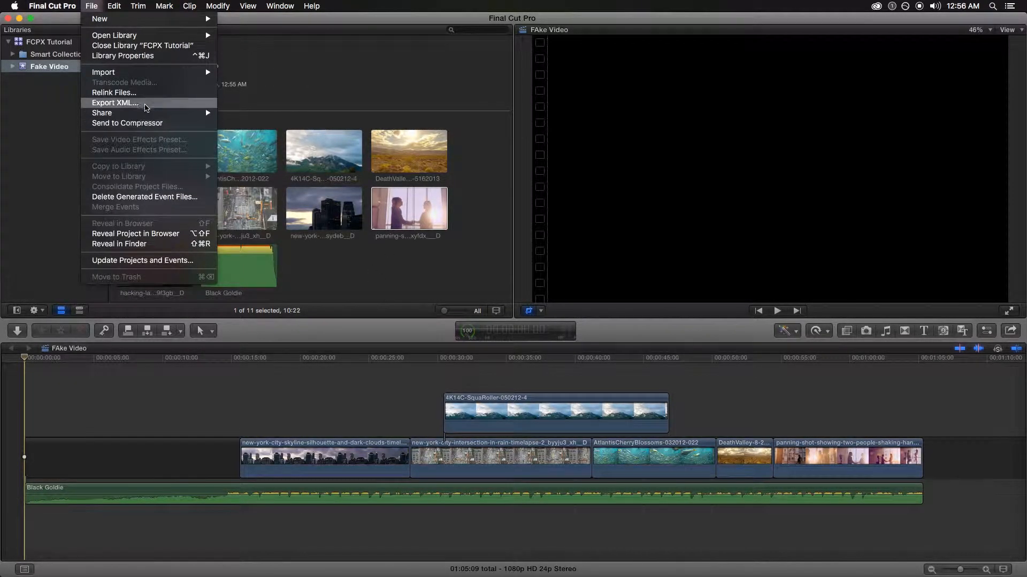
mouse_move(145, 111)
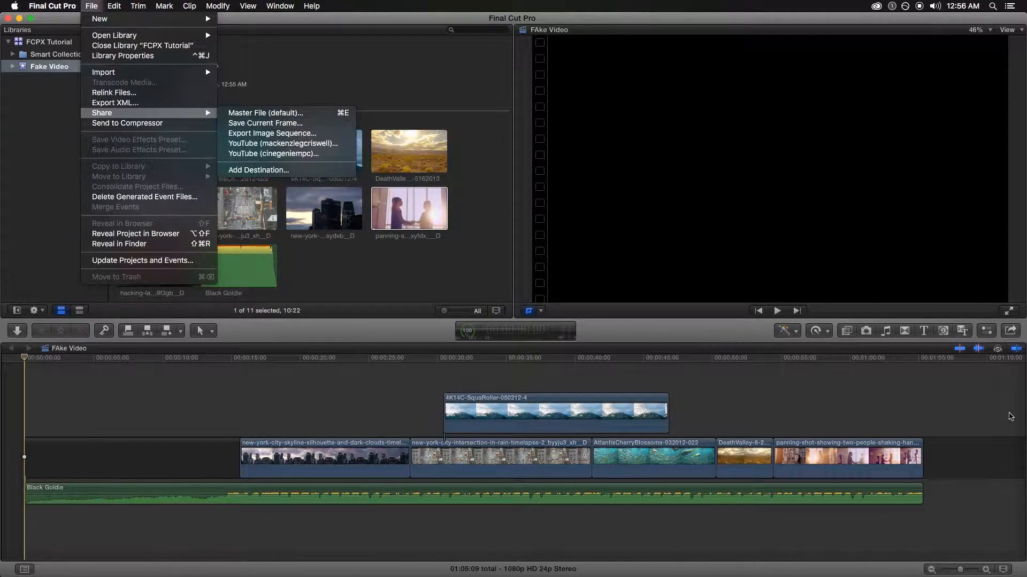
click(1011, 416)
click(1018, 335)
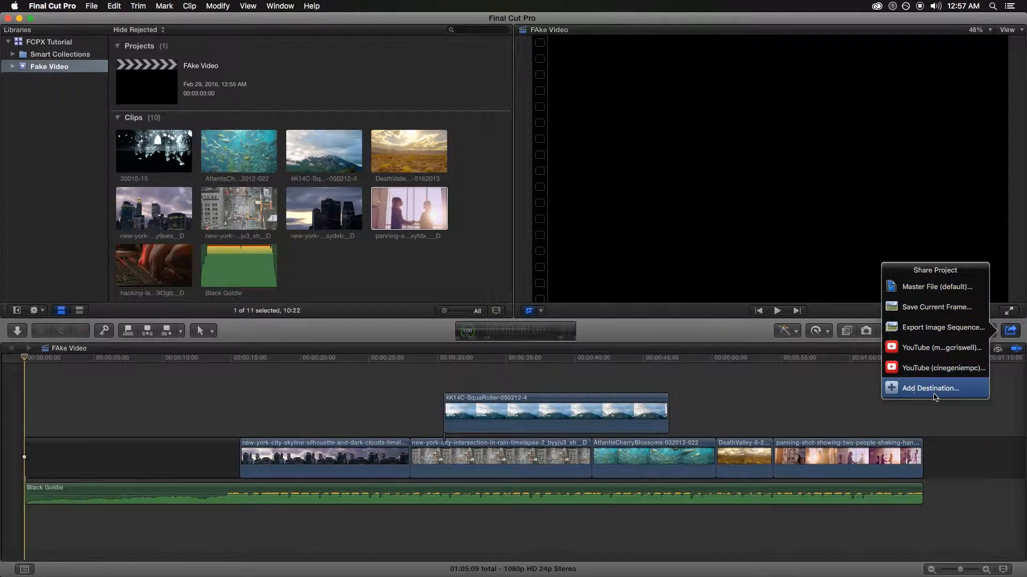
click(925, 389)
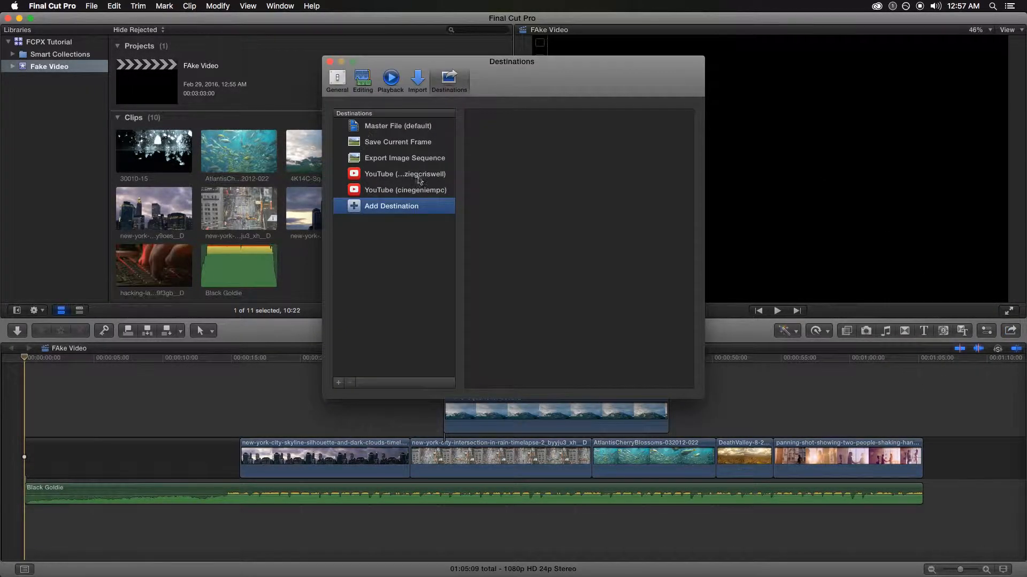
Delete the Master File, Save Current Frame and YouTube share destinations
click(391, 128)
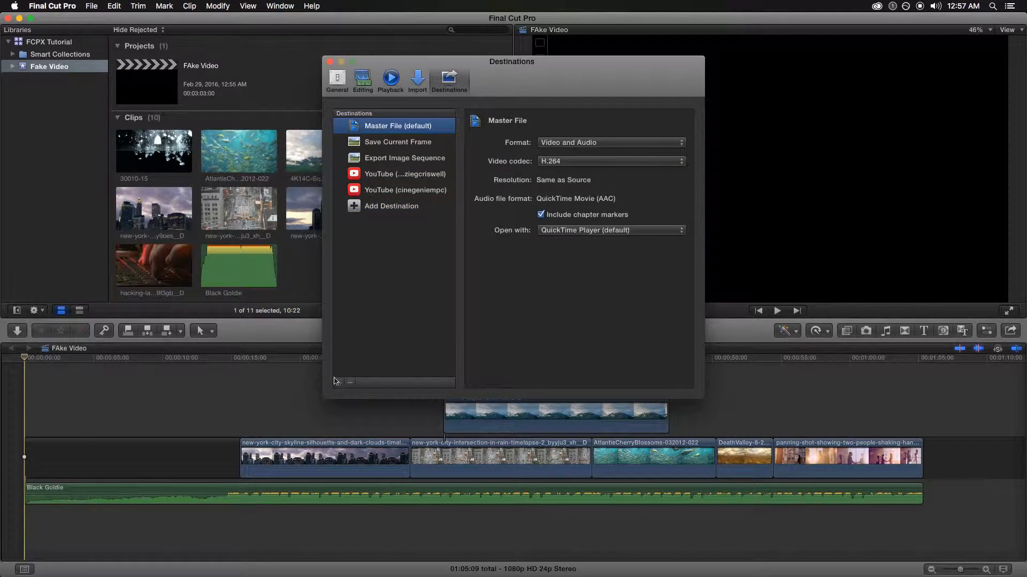
click(339, 383)
click(413, 128)
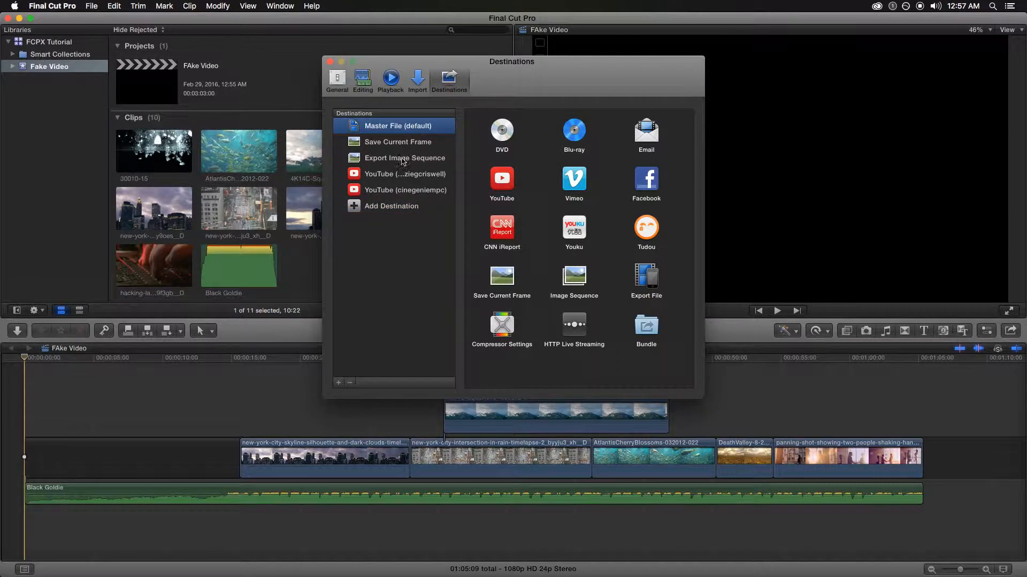
click(349, 384)
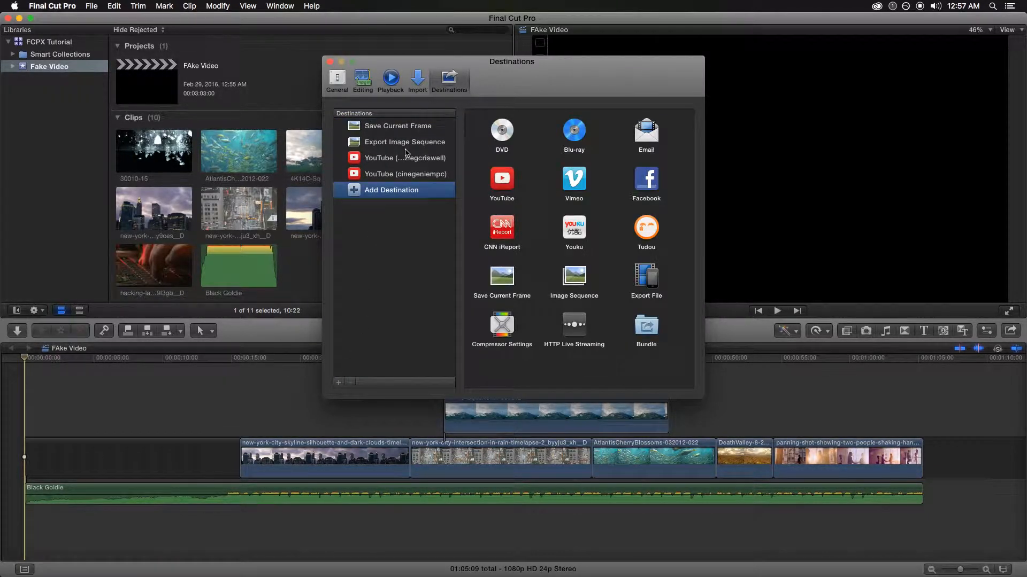
click(406, 128)
click(349, 384)
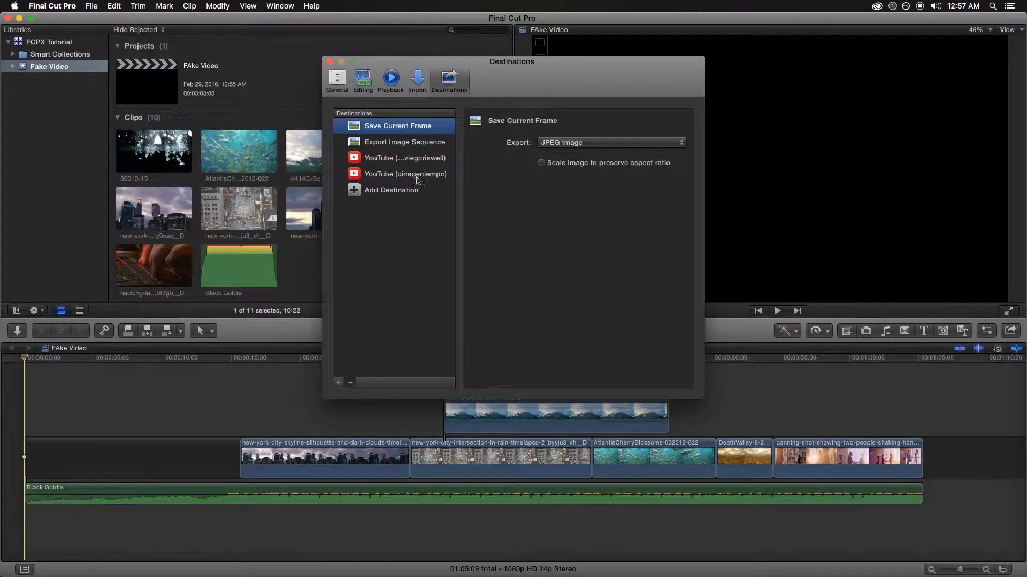
click(405, 144)
click(349, 383)
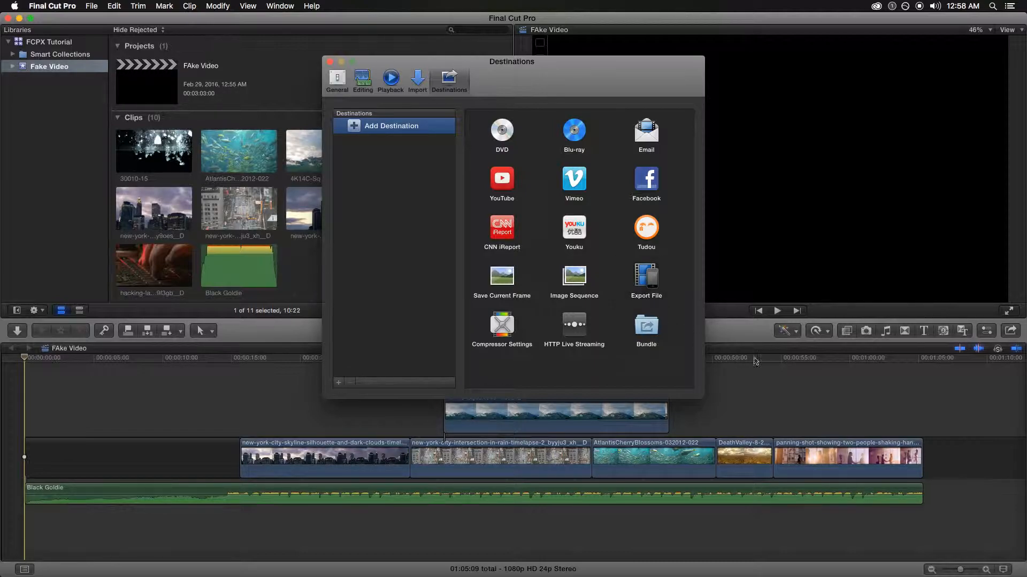
Add an Export File destination set to Video and Audio with the H.264 codec
drag(653, 267, 397, 129)
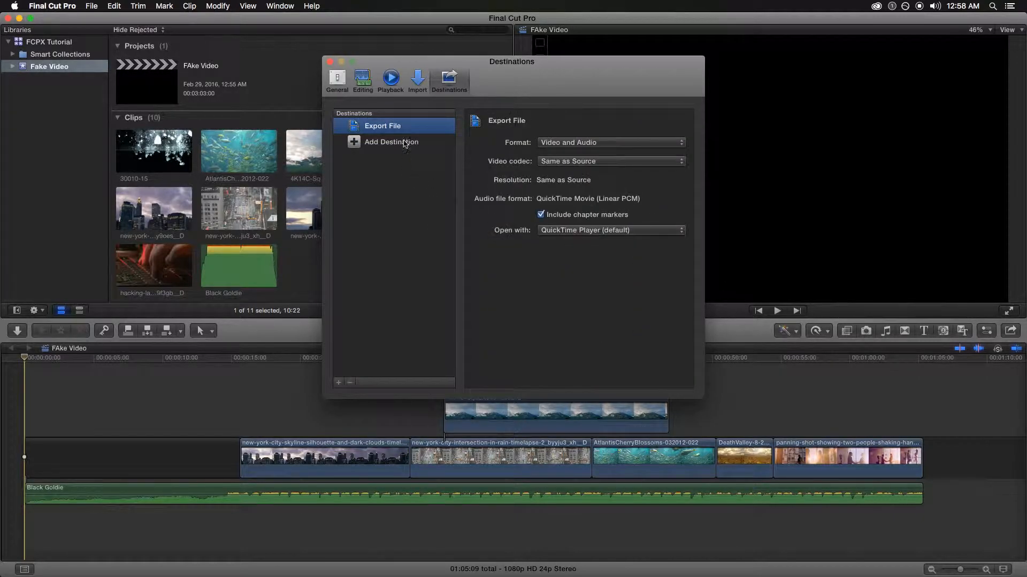
click(601, 142)
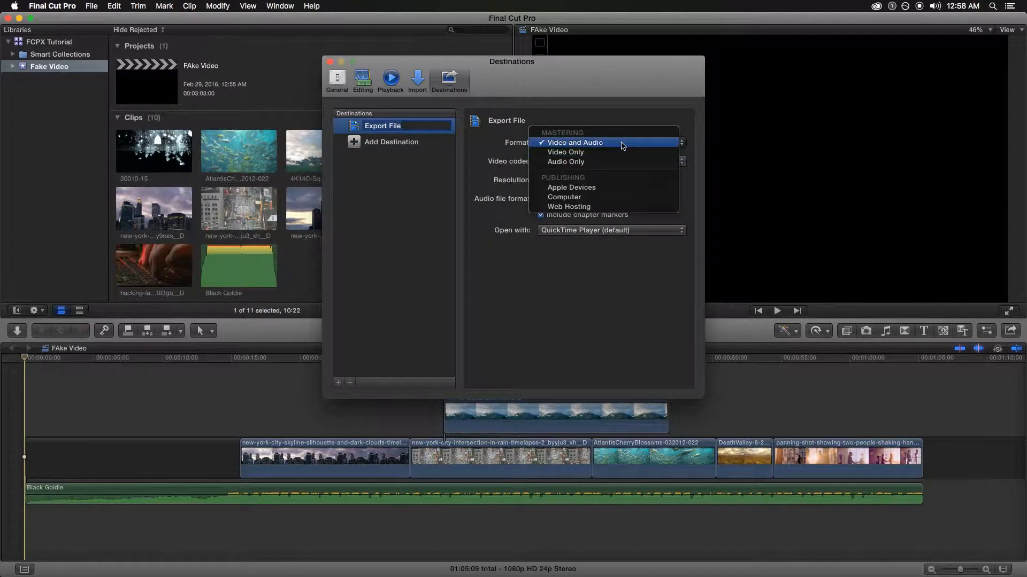
click(618, 143)
click(653, 165)
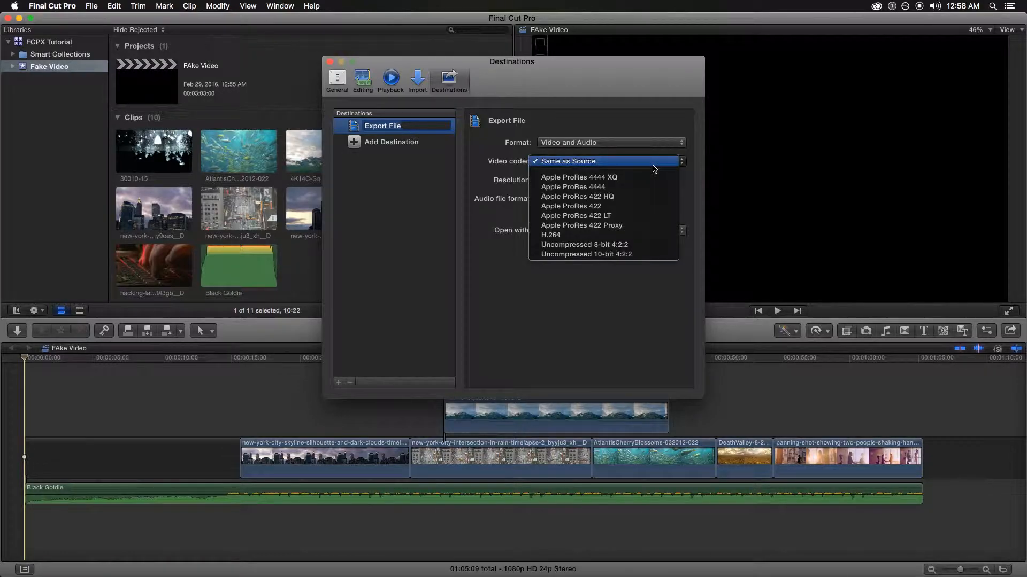
click(605, 161)
click(620, 142)
click(623, 143)
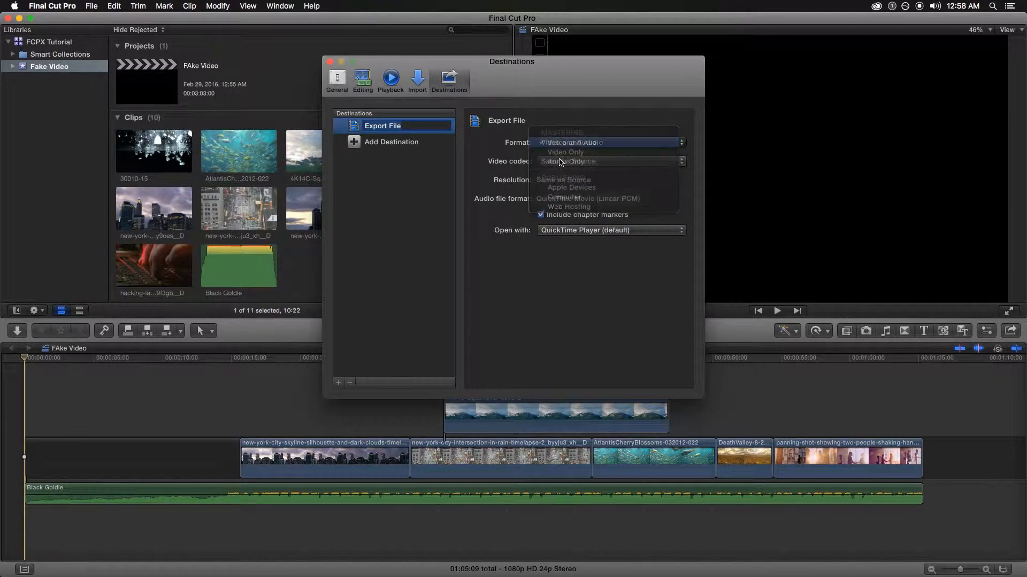
click(559, 162)
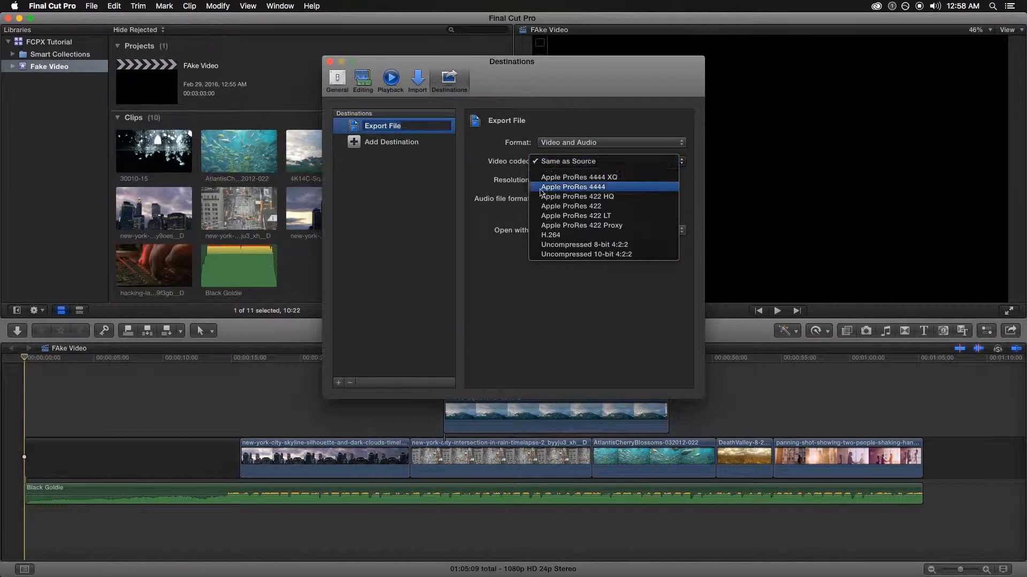
click(578, 237)
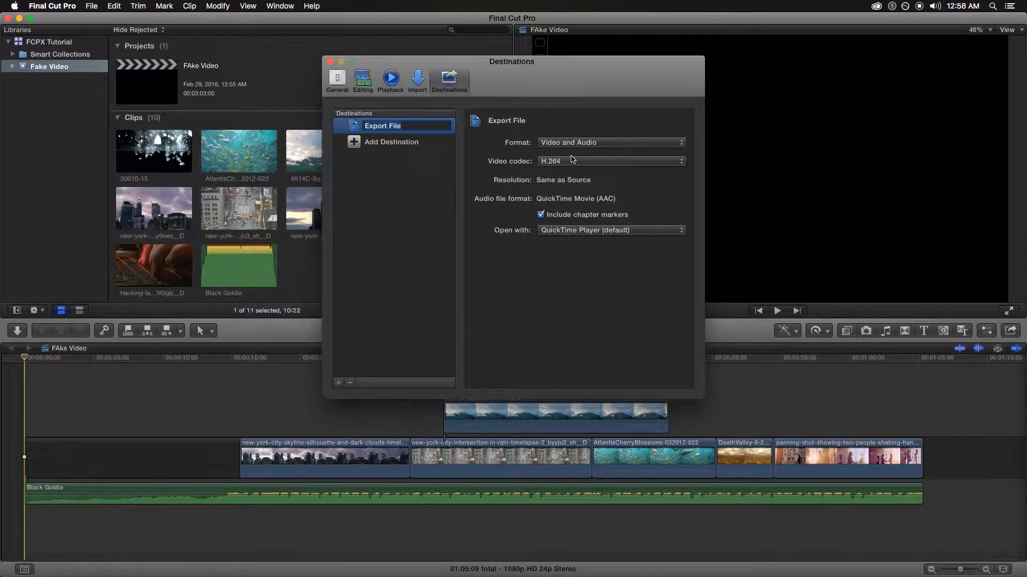
click(354, 145)
Add Save Current Frame and Image Sequence destinations, then review the Export File settings
click(499, 287)
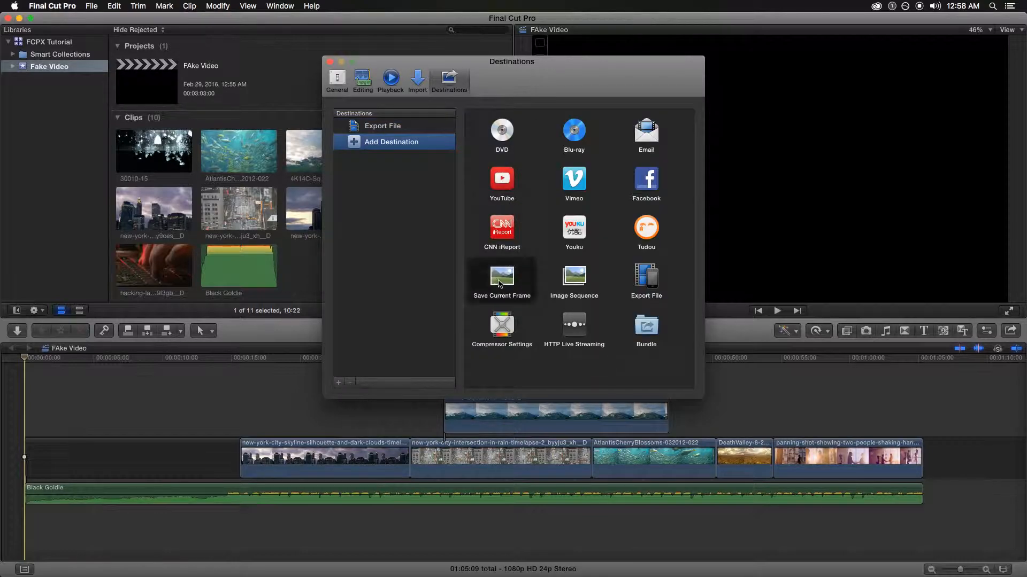
drag(505, 280, 373, 154)
click(372, 158)
drag(573, 289, 403, 157)
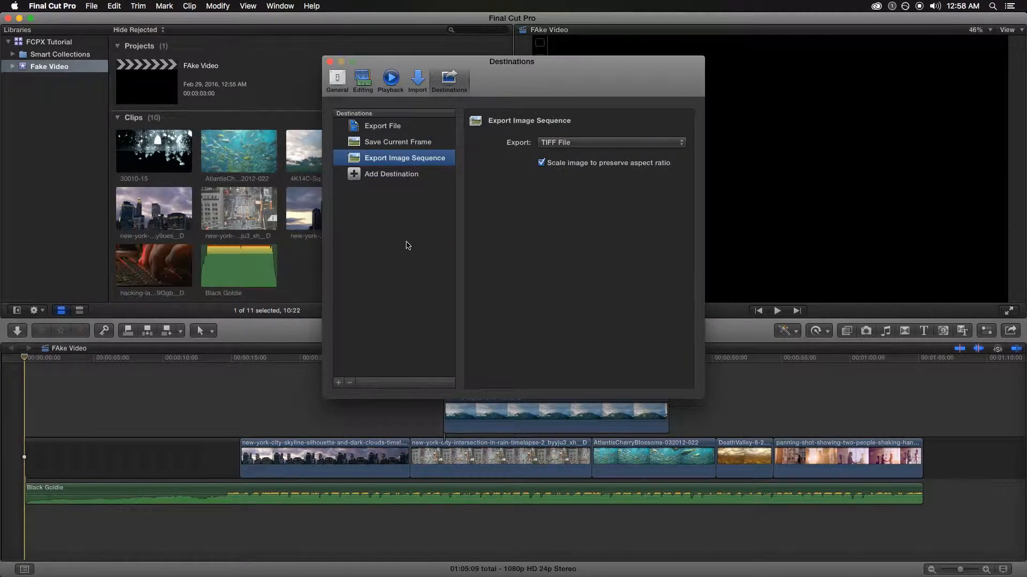
click(409, 143)
click(393, 127)
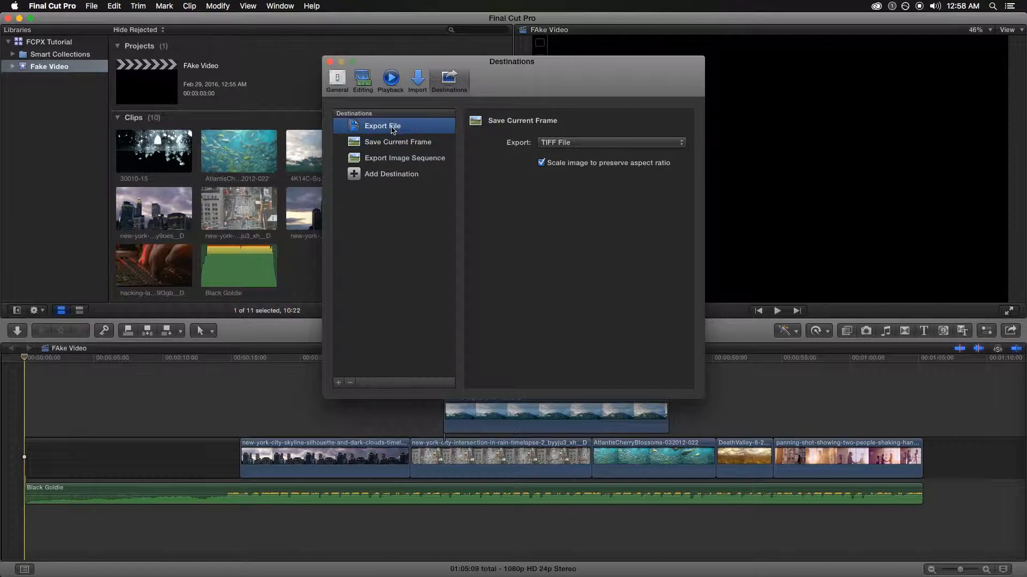
click(406, 174)
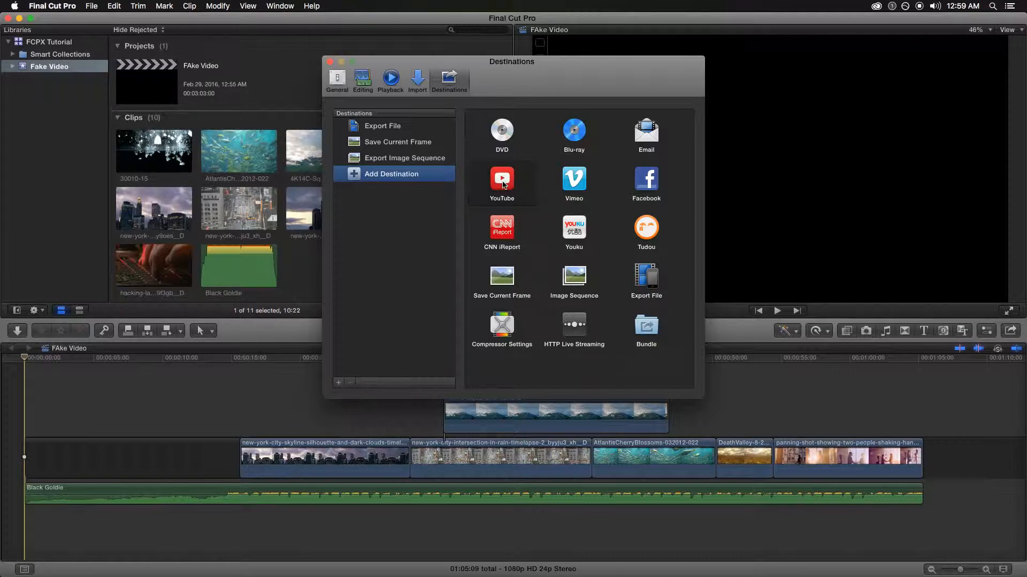
Add a YouTube destination to the Destinations list and sign in to the YouTube account
click(514, 199)
drag(515, 198, 399, 175)
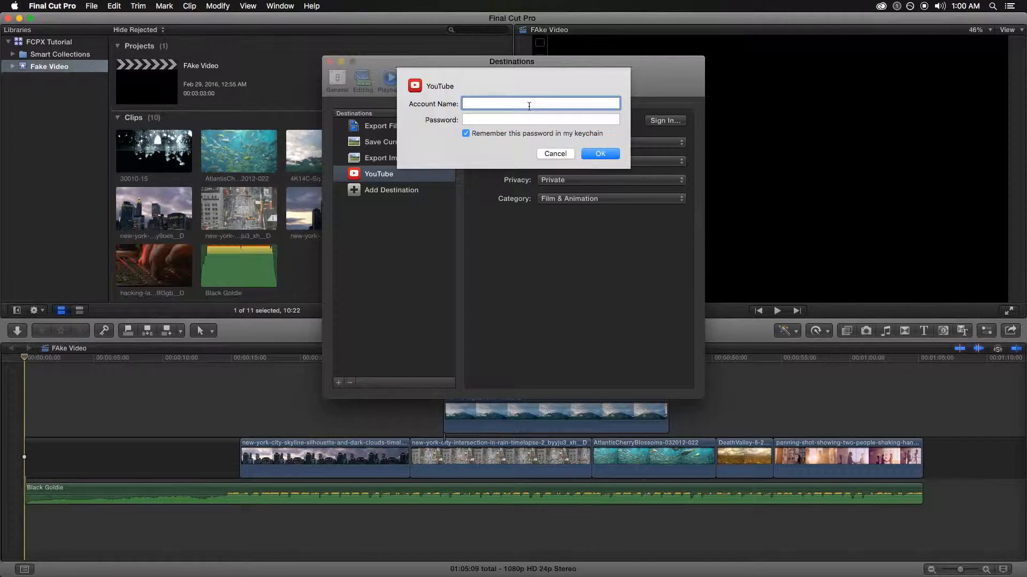
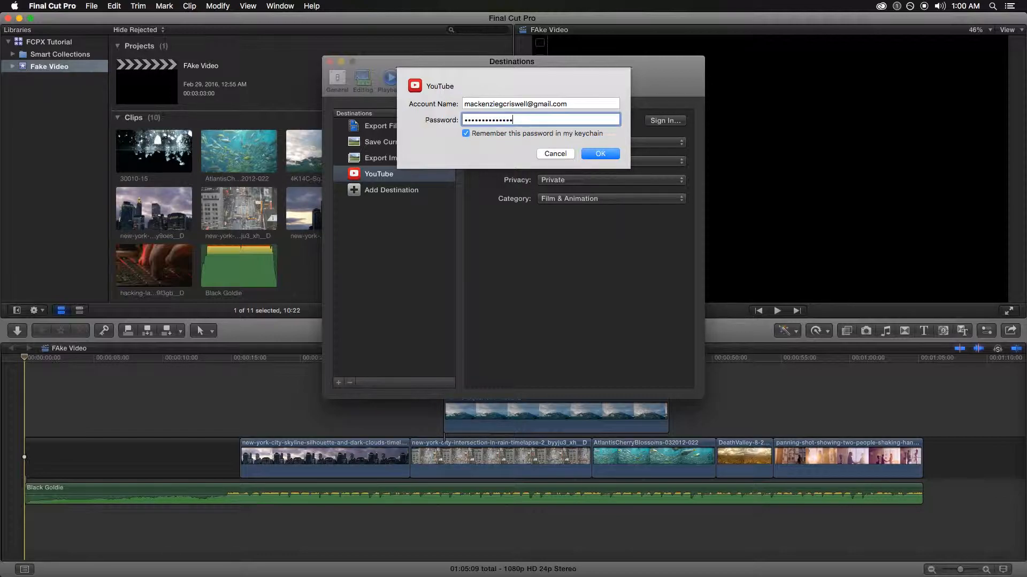
key(Return)
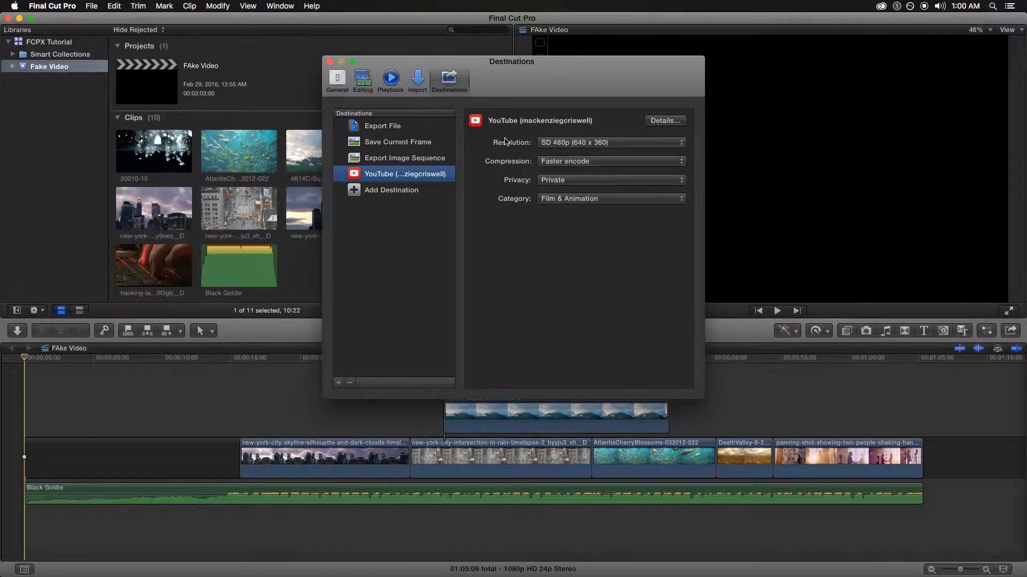
Set the YouTube destination to 4K (4096 x 2304), Better quality compression and Private privacy
click(595, 144)
click(612, 180)
click(586, 164)
click(591, 152)
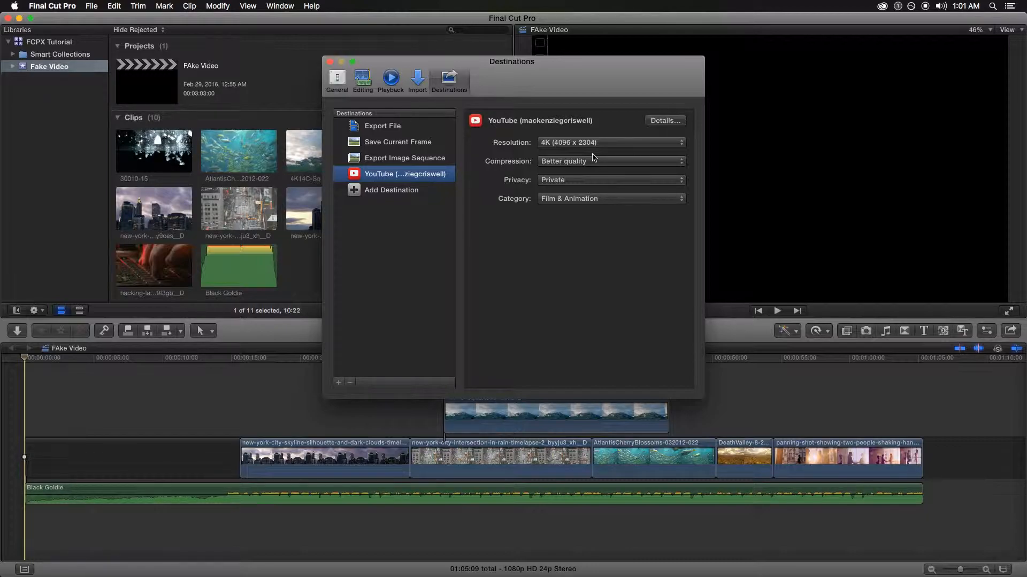
click(587, 181)
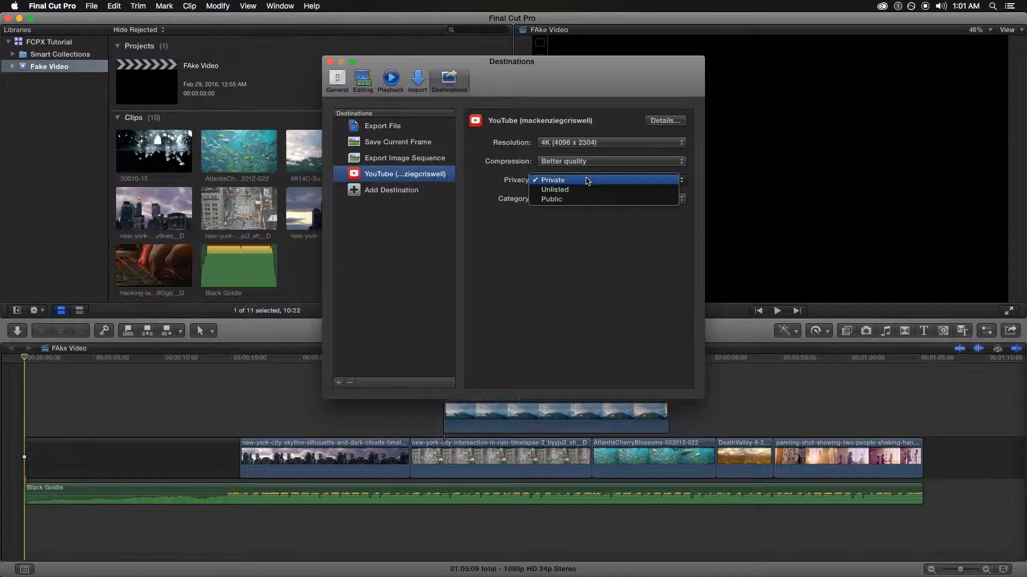
click(572, 204)
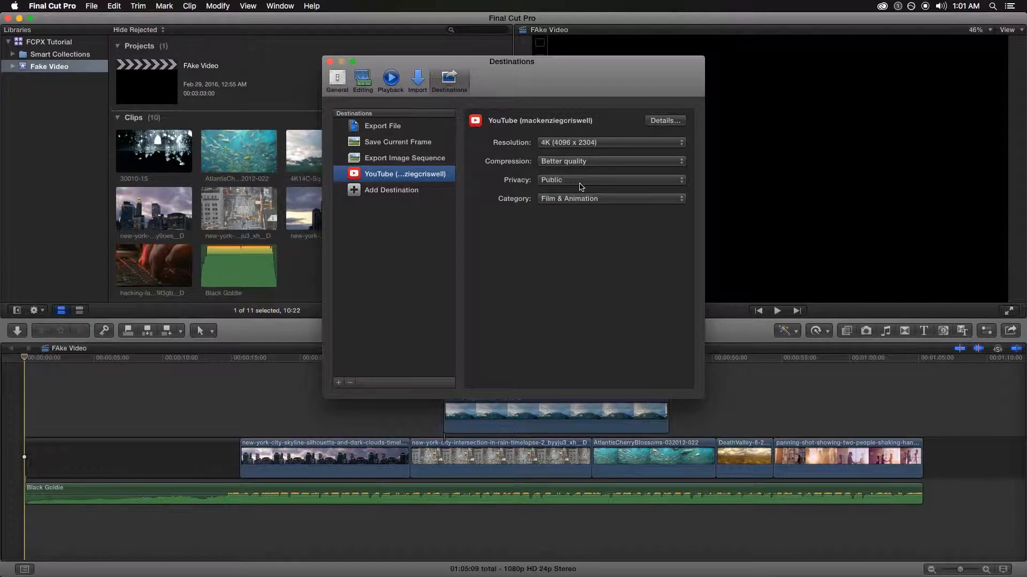
click(579, 183)
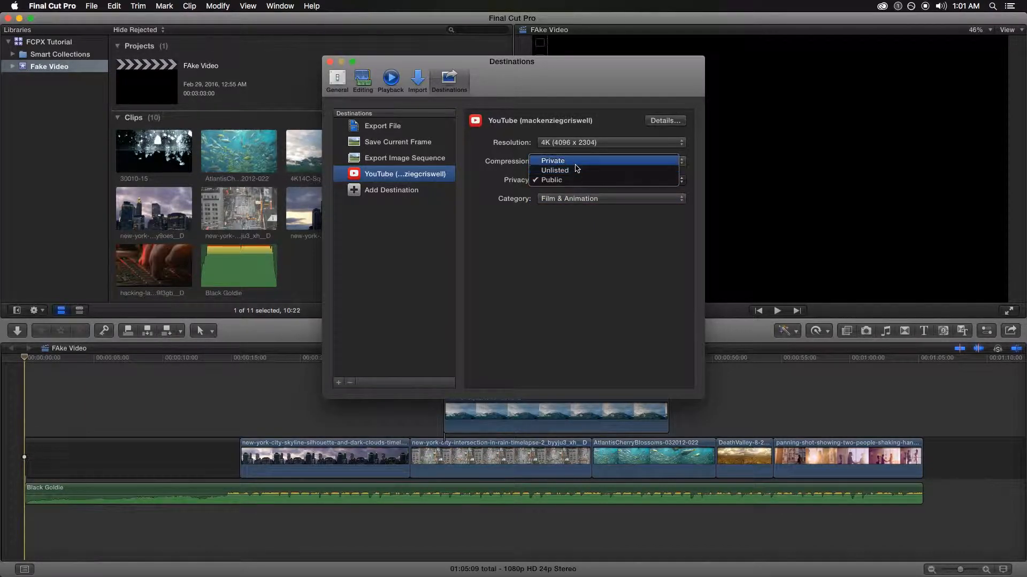
click(582, 162)
Set the YouTube category to Education, then open and dismiss the account Details
click(593, 201)
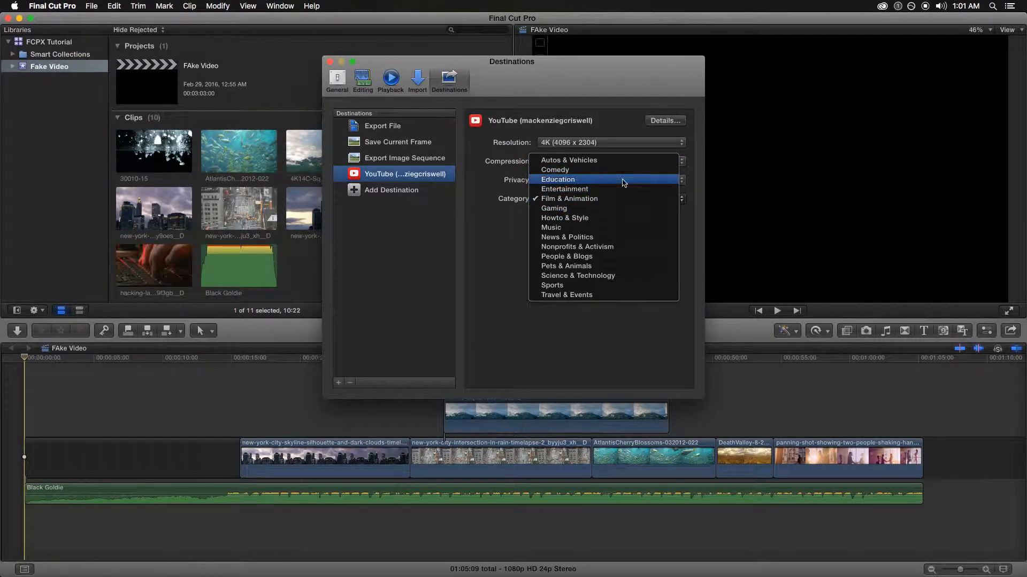
click(525, 239)
click(584, 197)
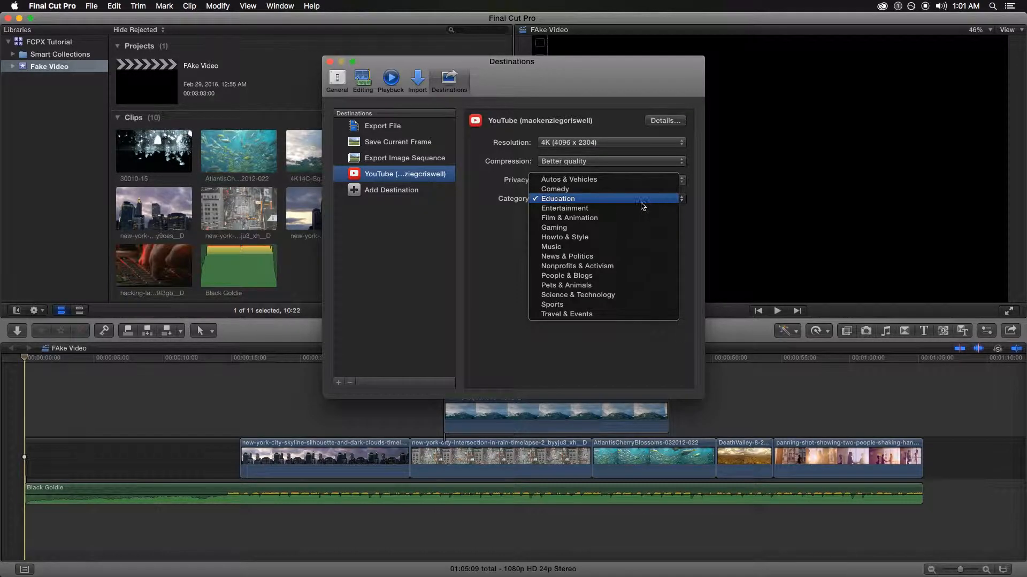
click(568, 199)
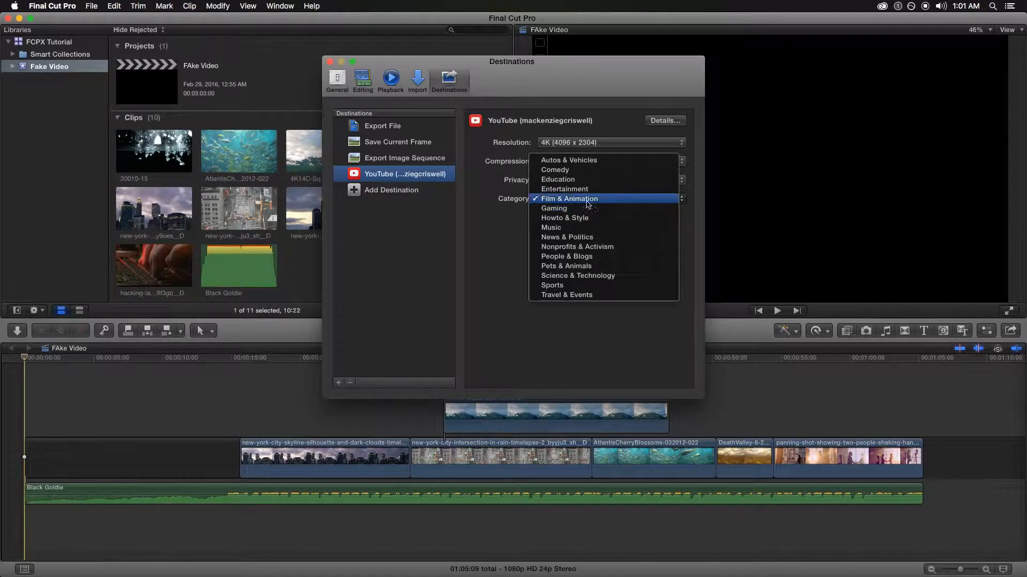
click(558, 179)
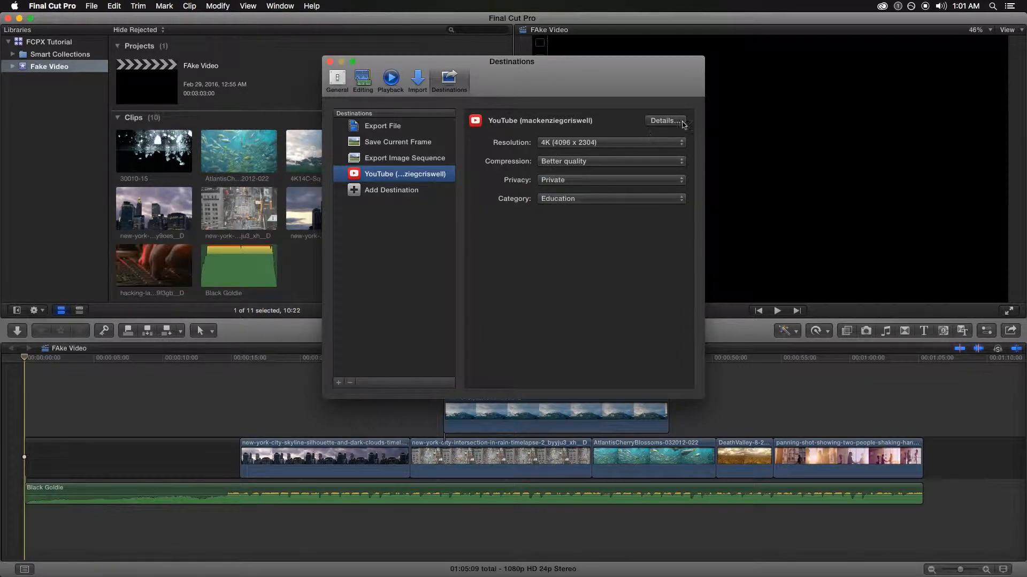
click(663, 120)
click(545, 154)
Bring up the list of new destinations available to add
click(415, 129)
click(416, 145)
click(417, 159)
click(416, 174)
click(394, 191)
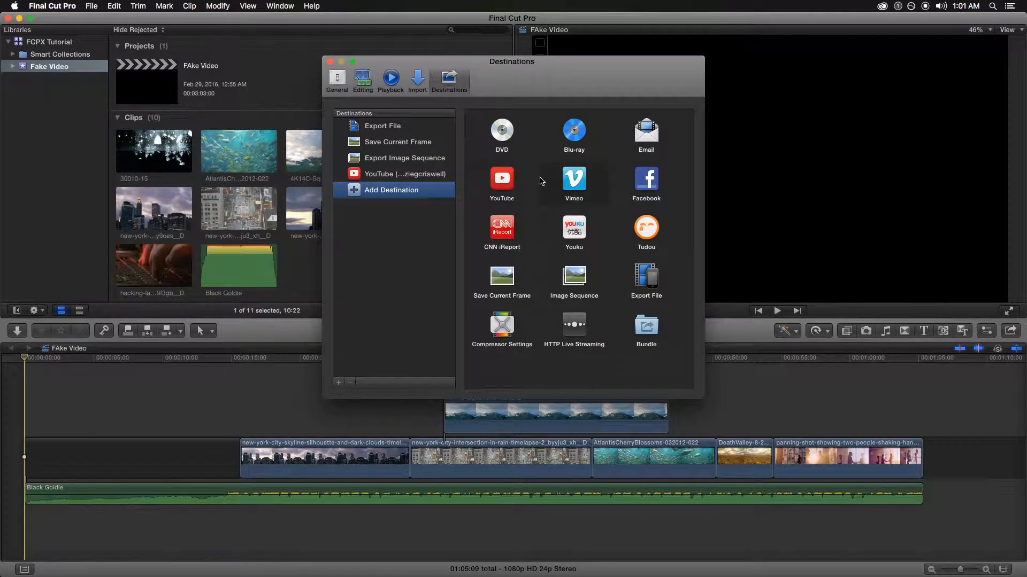
Add a Vimeo destination, sign in with the Vimeo account, and set resolution to 4K
drag(580, 189, 403, 180)
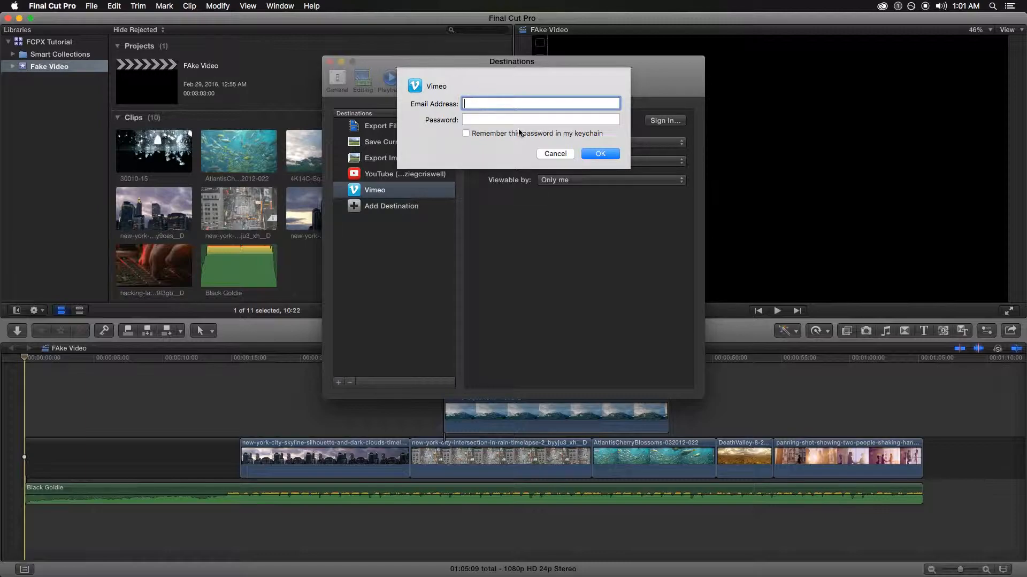
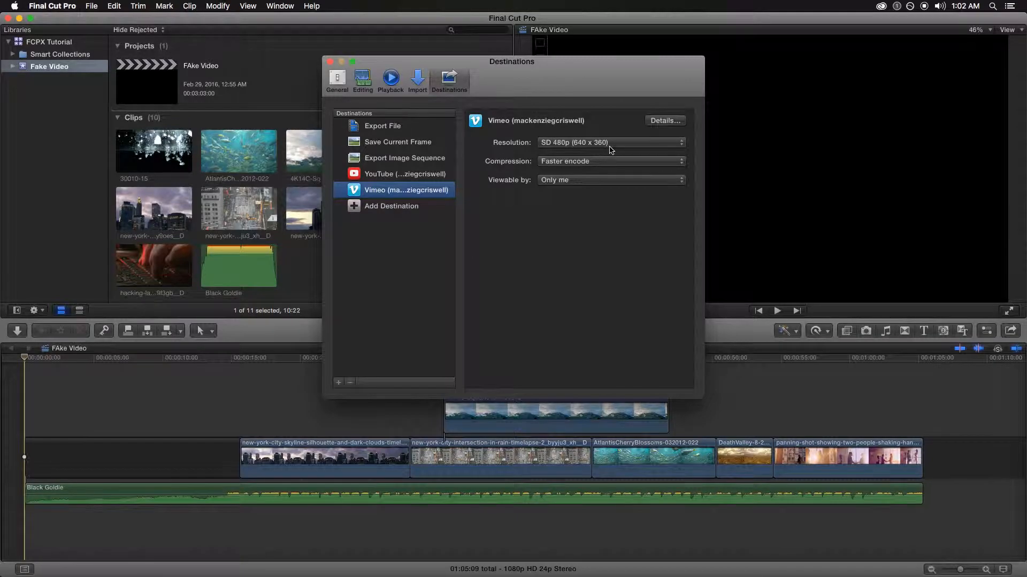
click(609, 143)
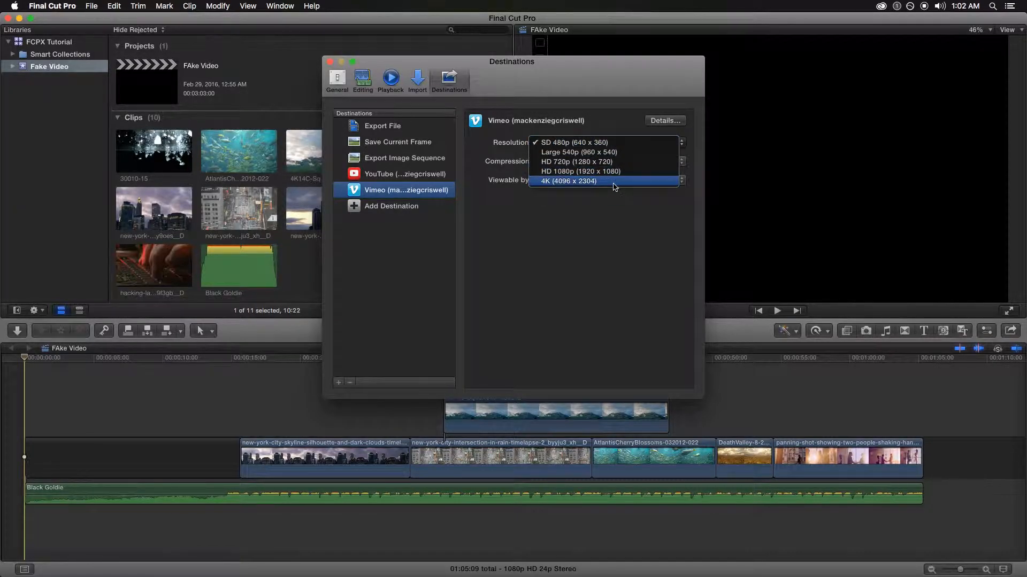
click(614, 185)
click(600, 146)
click(600, 145)
Set Vimeo compression to Better quality and viewing to Only me
click(582, 164)
click(593, 152)
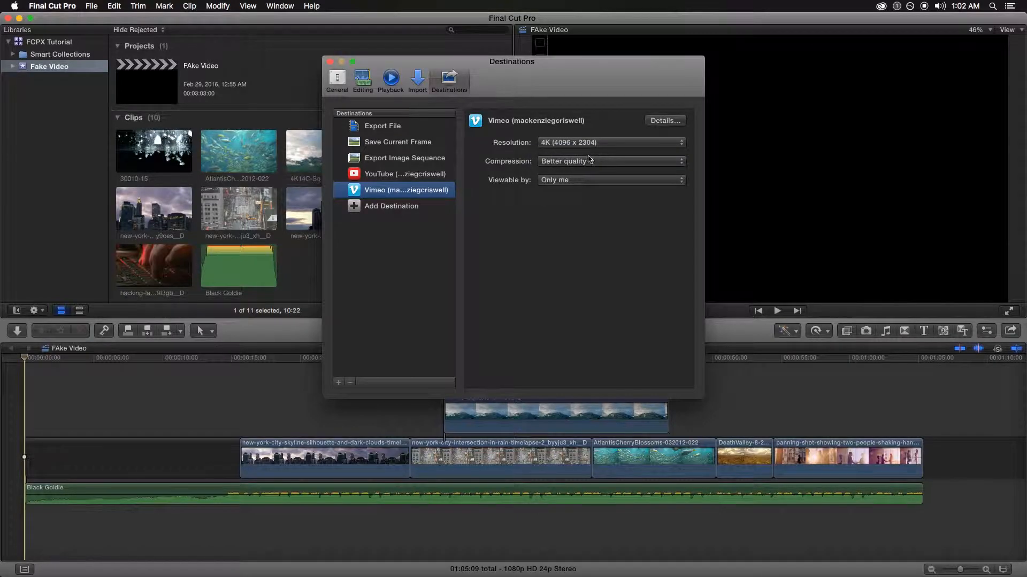
click(586, 162)
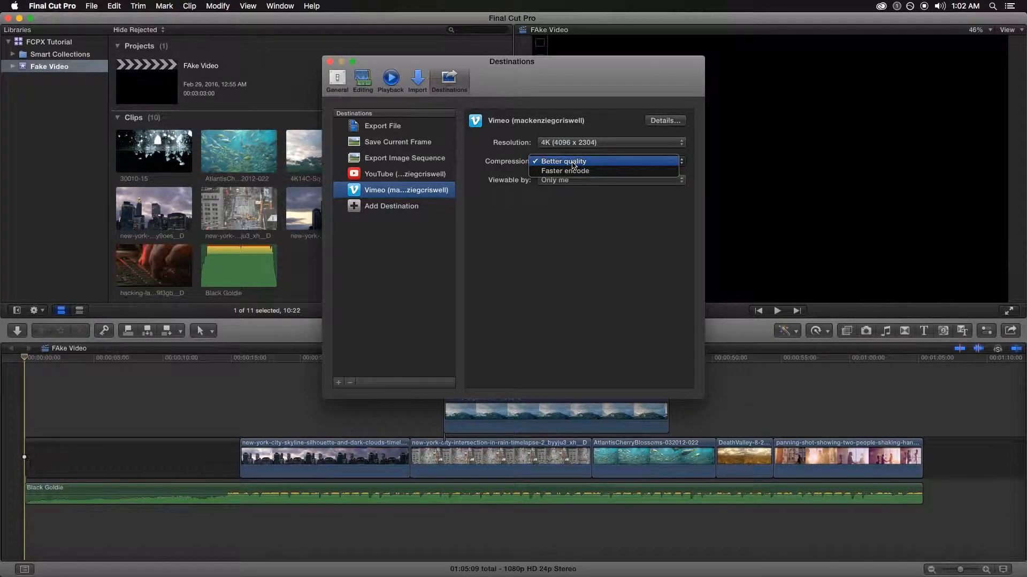
click(593, 162)
click(593, 181)
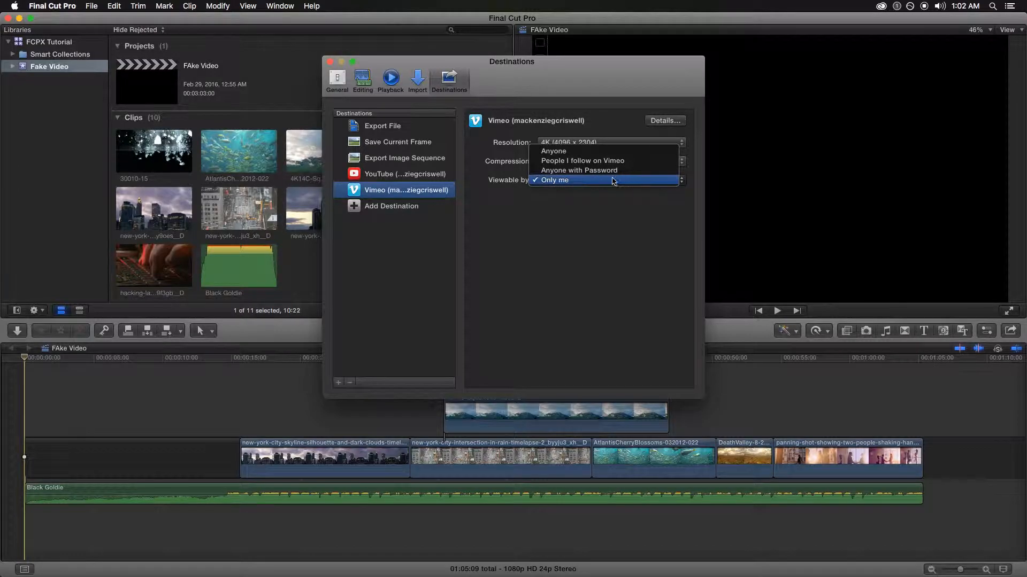
click(583, 183)
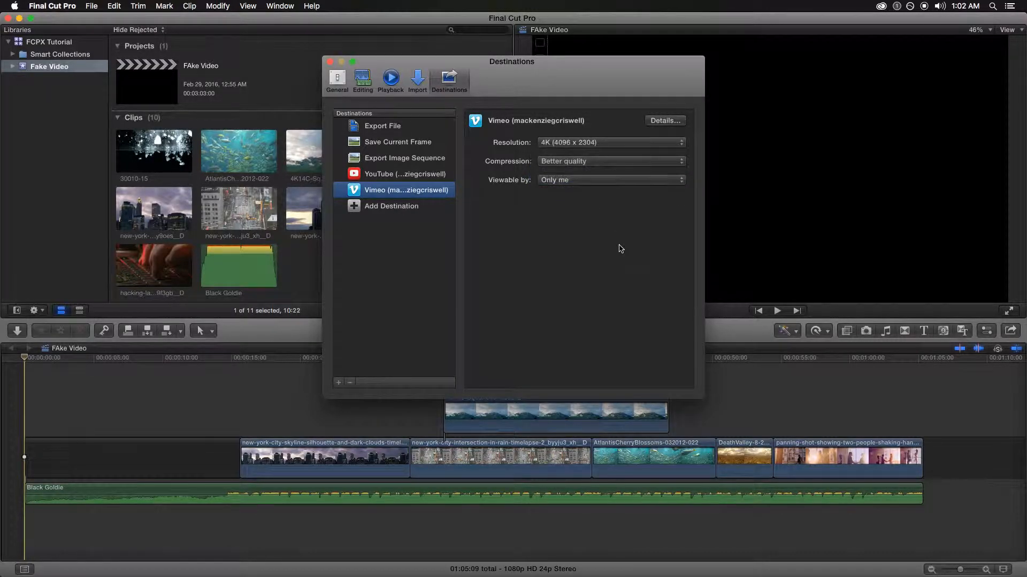
click(407, 178)
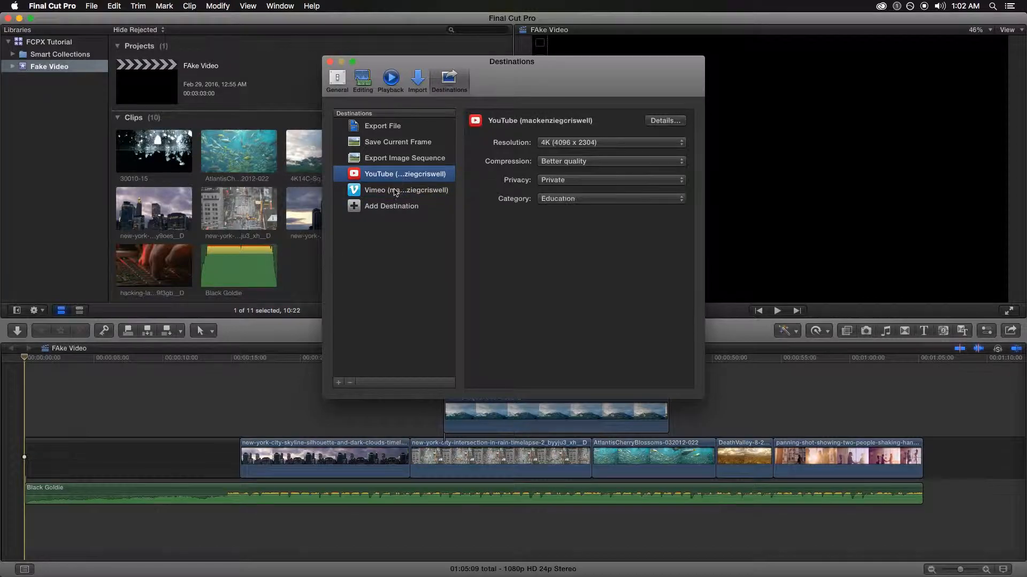
Close the Destinations preferences window and return to the FAke Video timeline
click(398, 208)
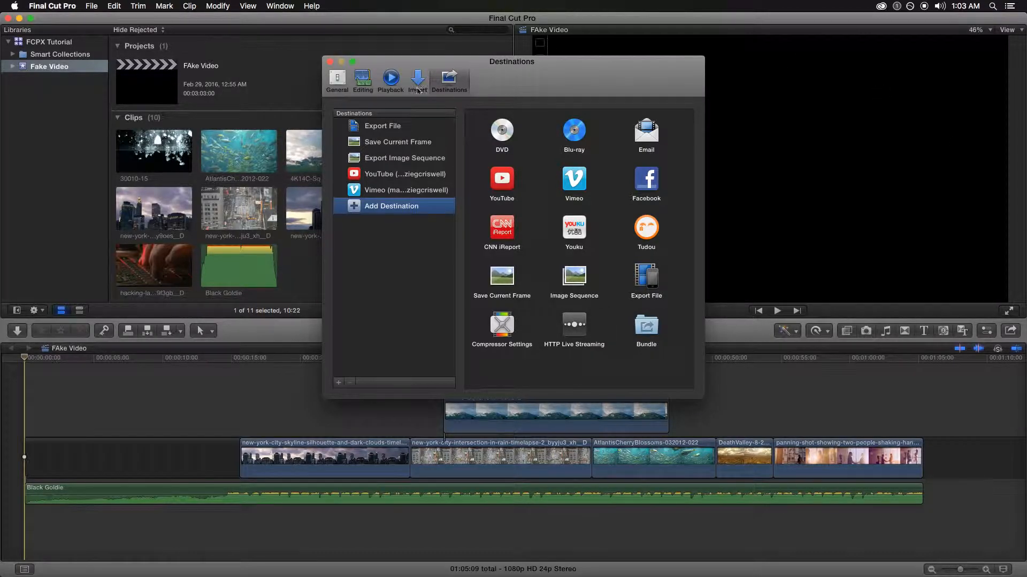
click(330, 61)
Move the playhead, switch the viewer into crop mode, and check the File menu without choosing
click(696, 376)
key(shift+c)
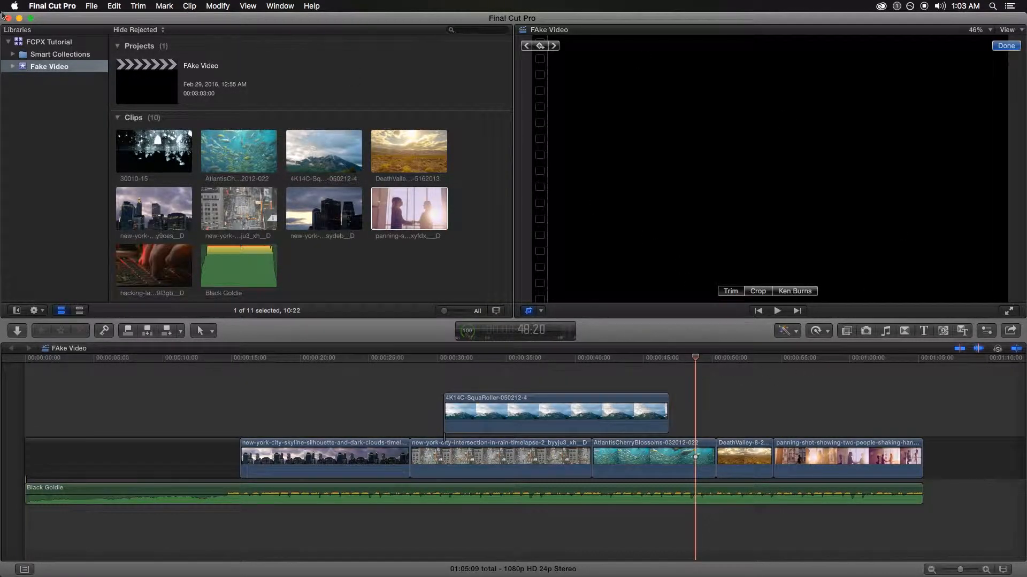
click(92, 6)
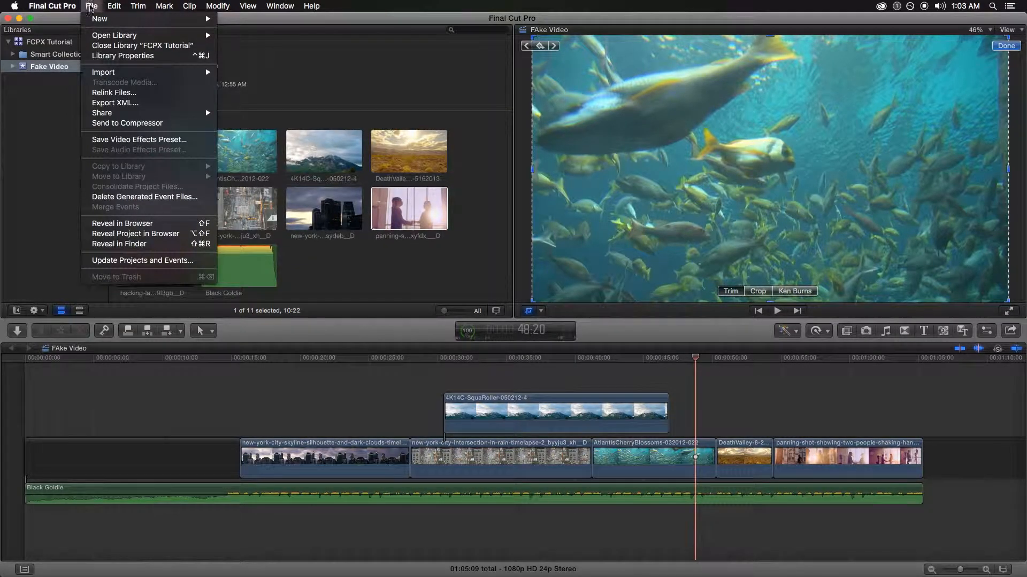
mouse_move(141, 117)
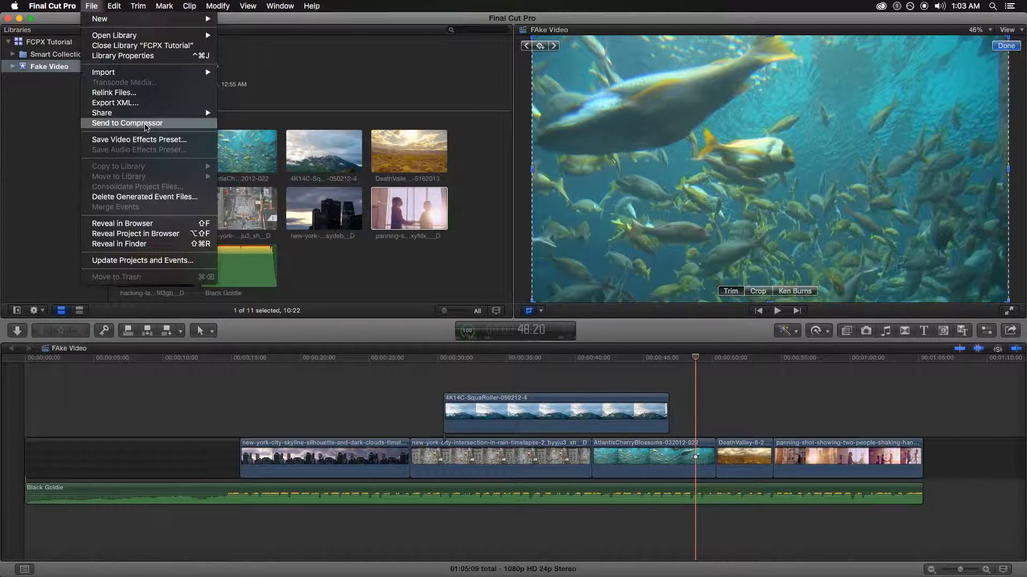
click(965, 380)
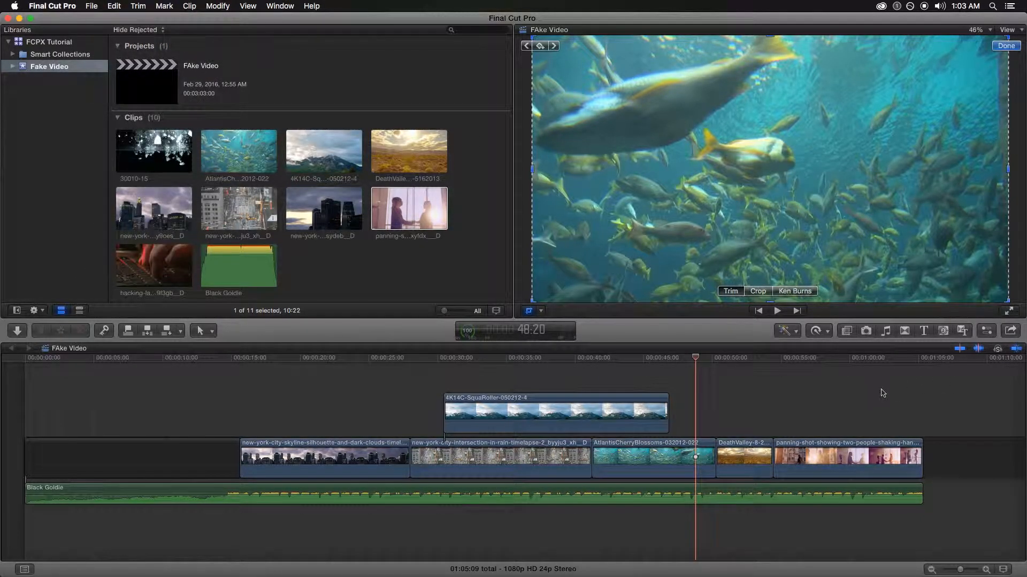
Put the playhead at 00:00:14:01, leave crop mode, and open the Share Project menu
click(880, 394)
drag(880, 357, 217, 359)
click(524, 190)
click(528, 309)
click(1010, 330)
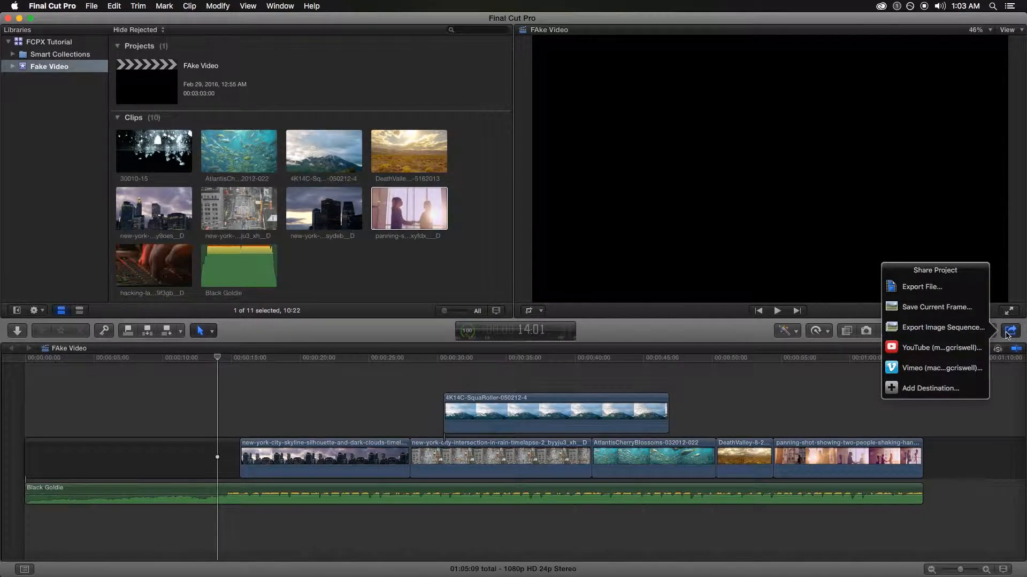
Choose YouTube from the Share menu, review title and description, and type tags on Info
click(968, 346)
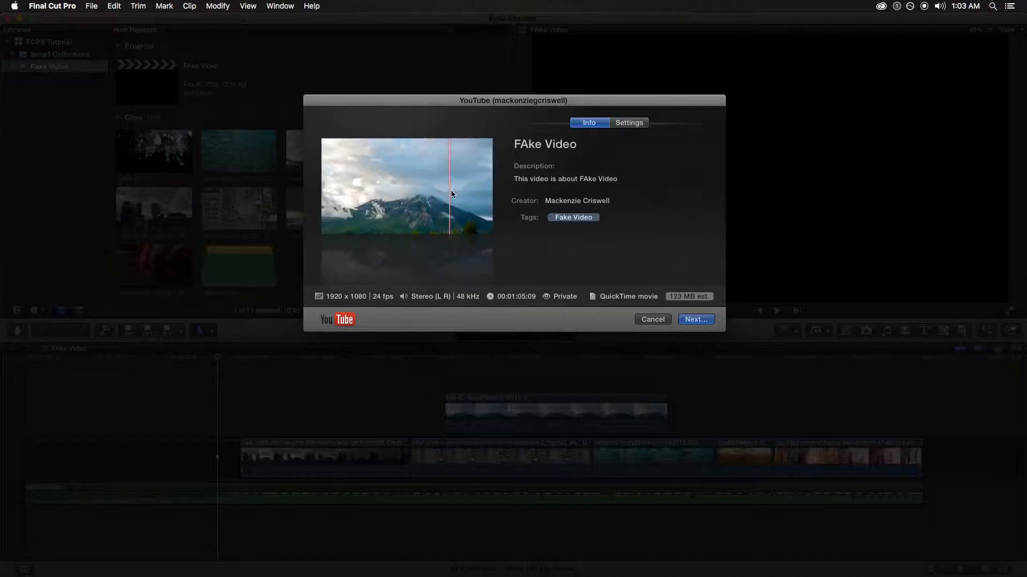
click(576, 149)
drag(598, 145, 424, 151)
click(567, 180)
click(621, 218)
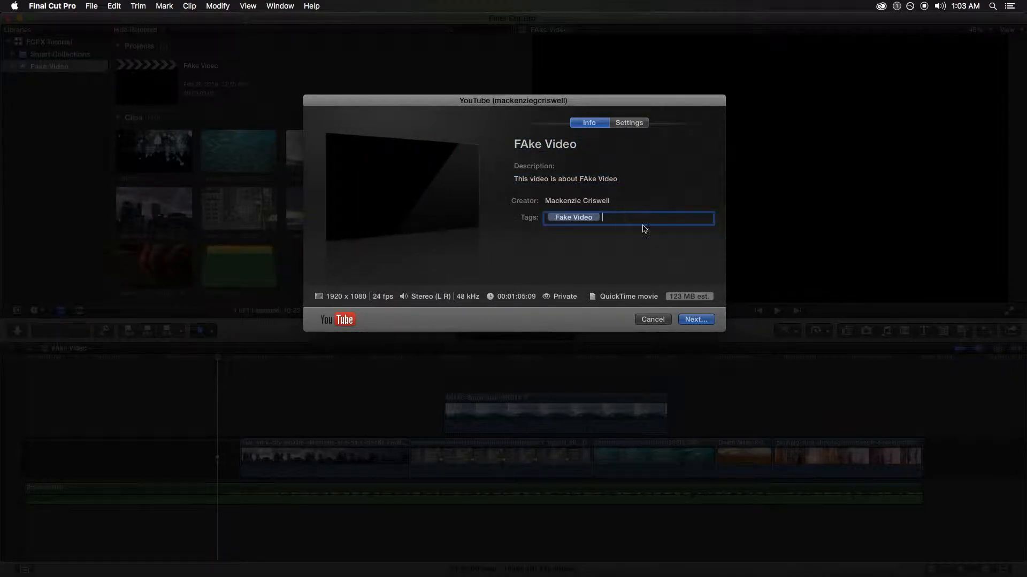
text(j kfls,kf jas,df as,dfjj a,sldf aslf,asm,fmsd,)
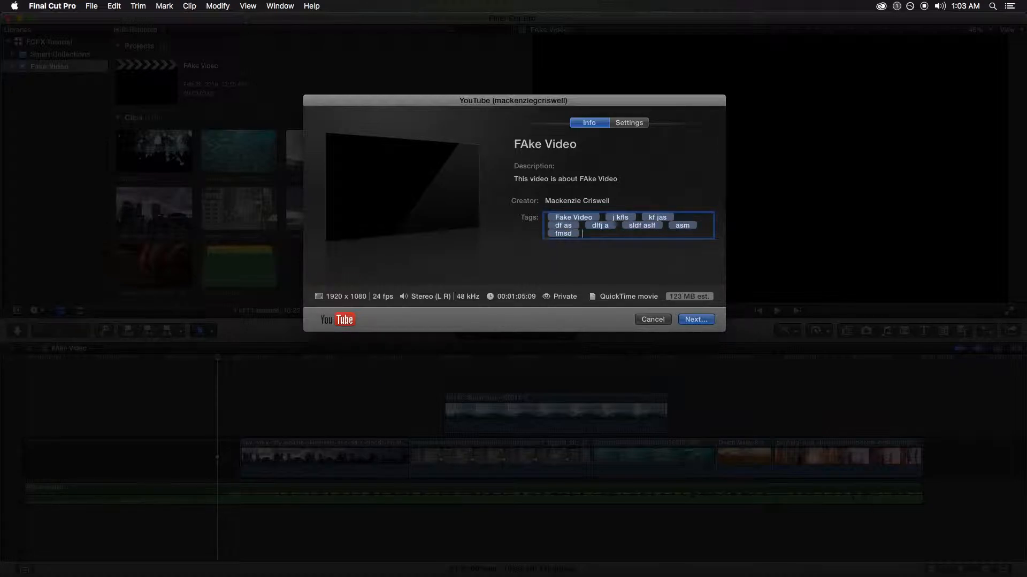
Replace the Creator field with the creator's full name
click(612, 201)
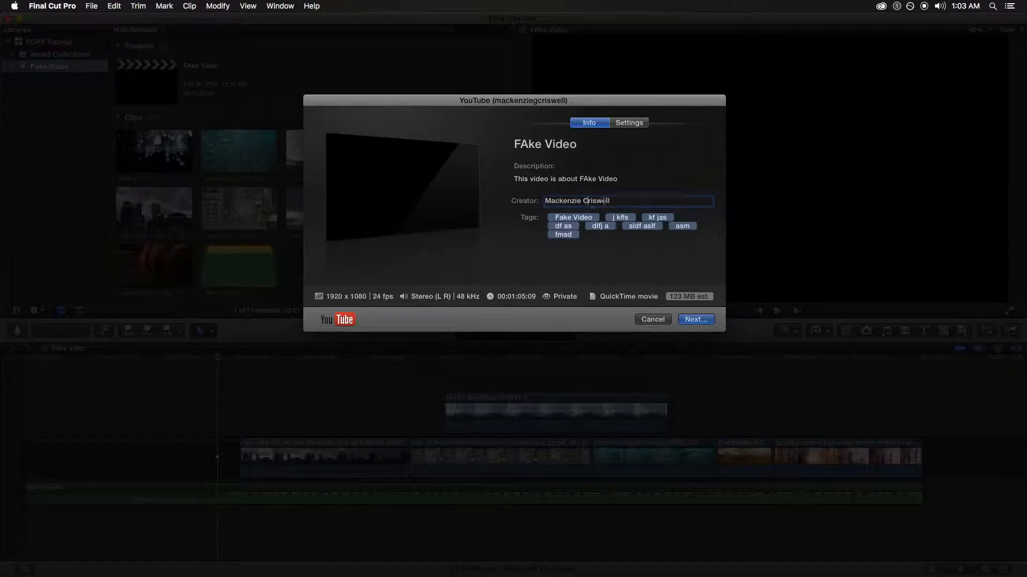
drag(618, 200, 426, 179)
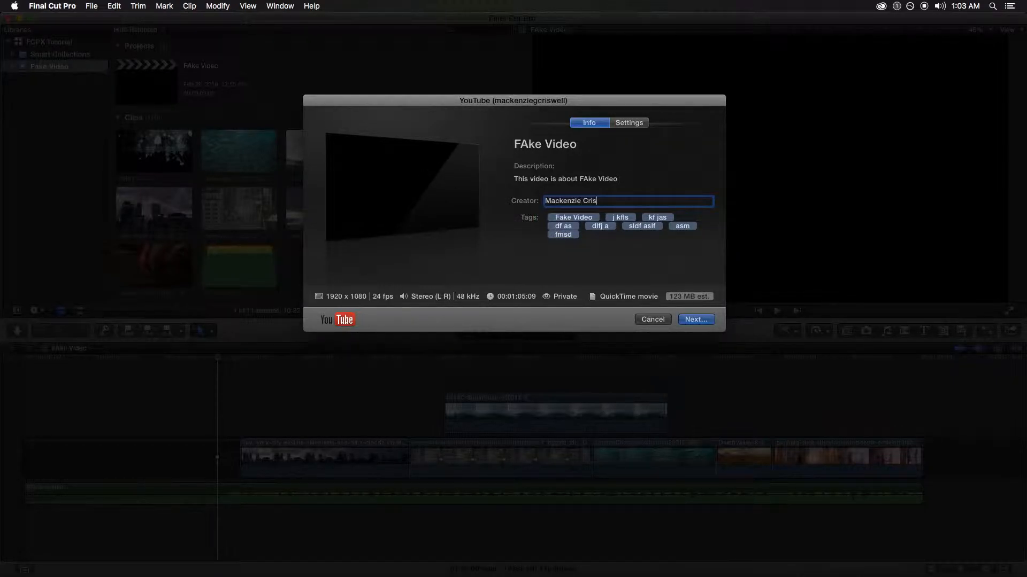
key(BackSpace)
key(BackSpace)
key(BackSpace)
key(BackSpace)
key(BackSpace)
key(BackSpace)
key(BackSpace)
key(BackSpace)
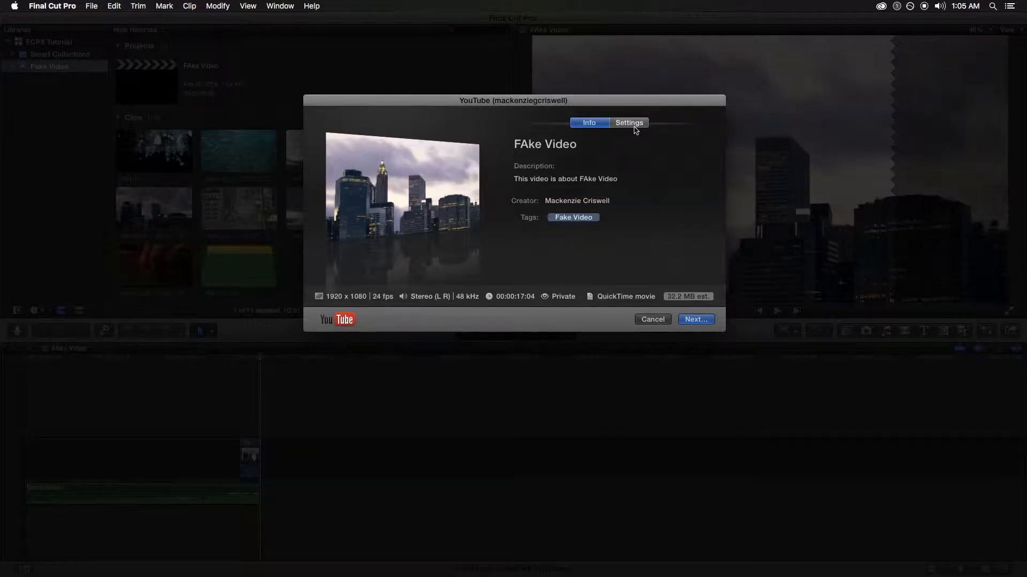
On the Settings tab, confirm the upload resolution stays at HD 1080p
click(634, 124)
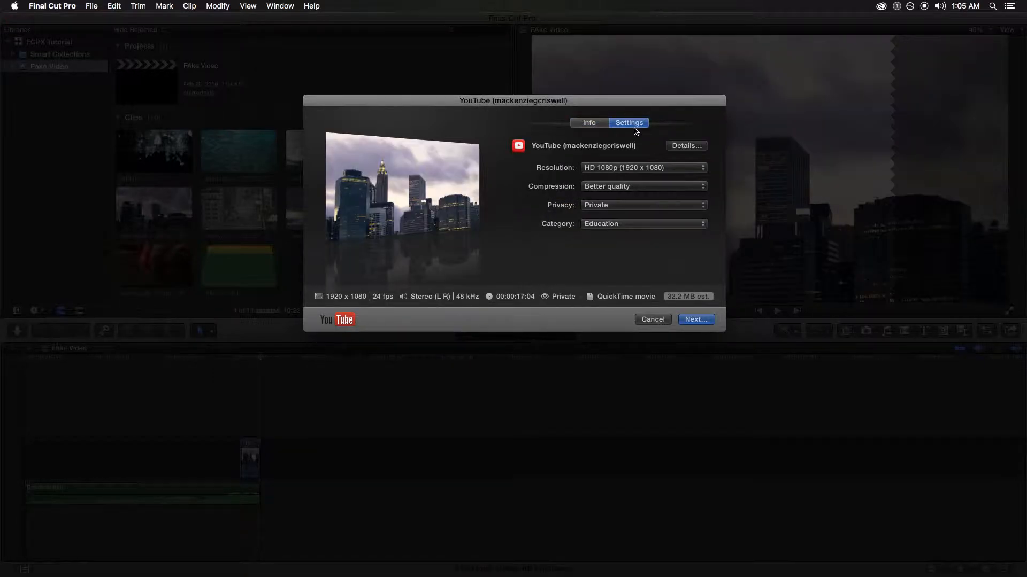
click(648, 171)
click(649, 171)
click(648, 169)
click(637, 181)
Confirm Education category and Private privacy, dismiss account Details, and advance to the YouTube terms
click(626, 225)
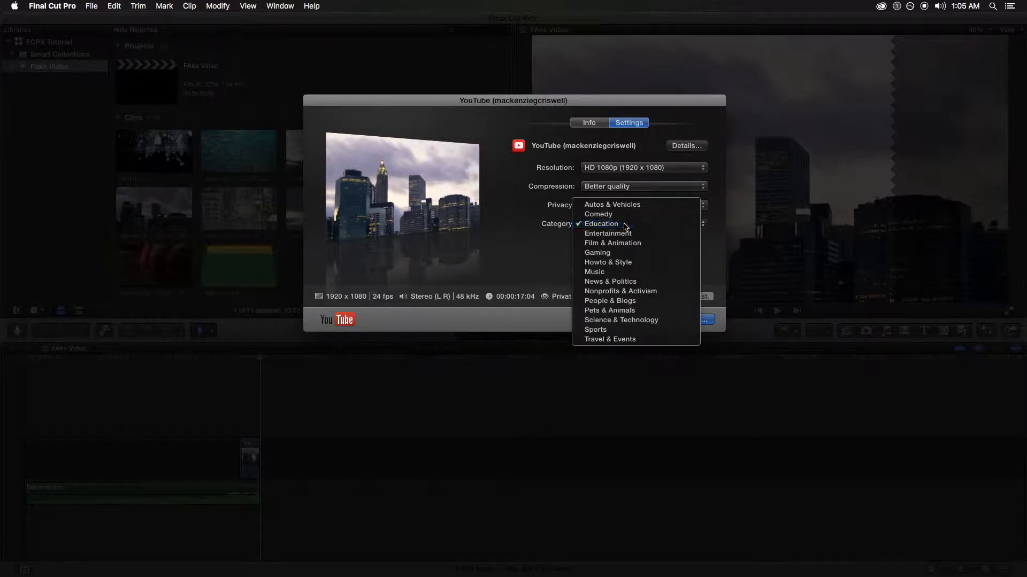
click(626, 224)
click(636, 205)
click(669, 203)
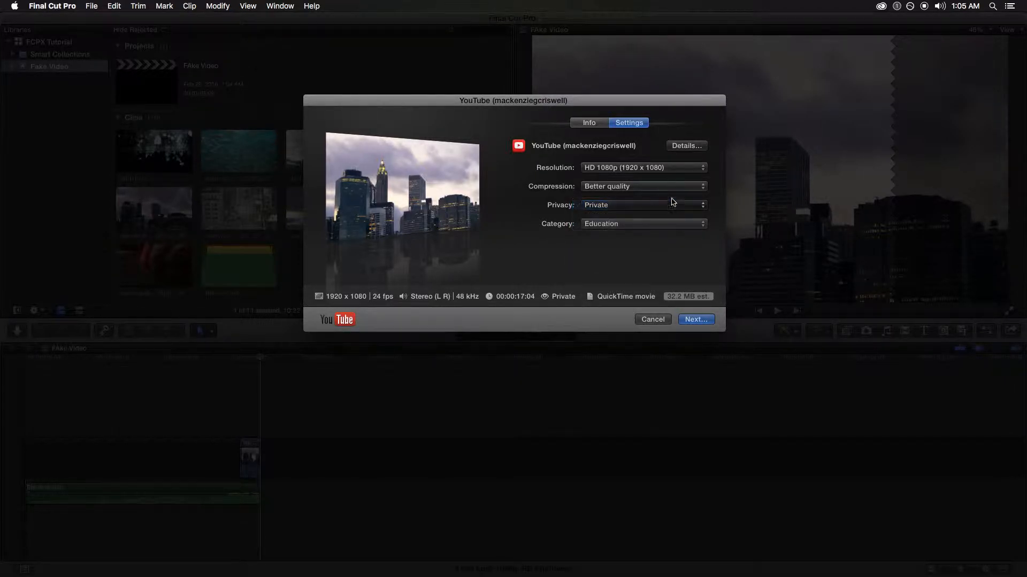
click(689, 146)
click(561, 195)
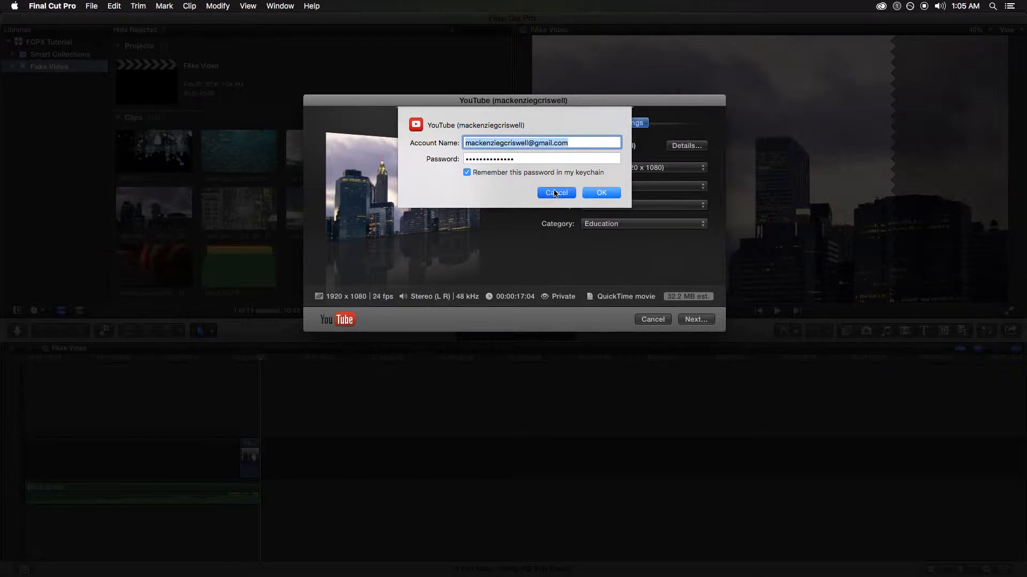
click(697, 321)
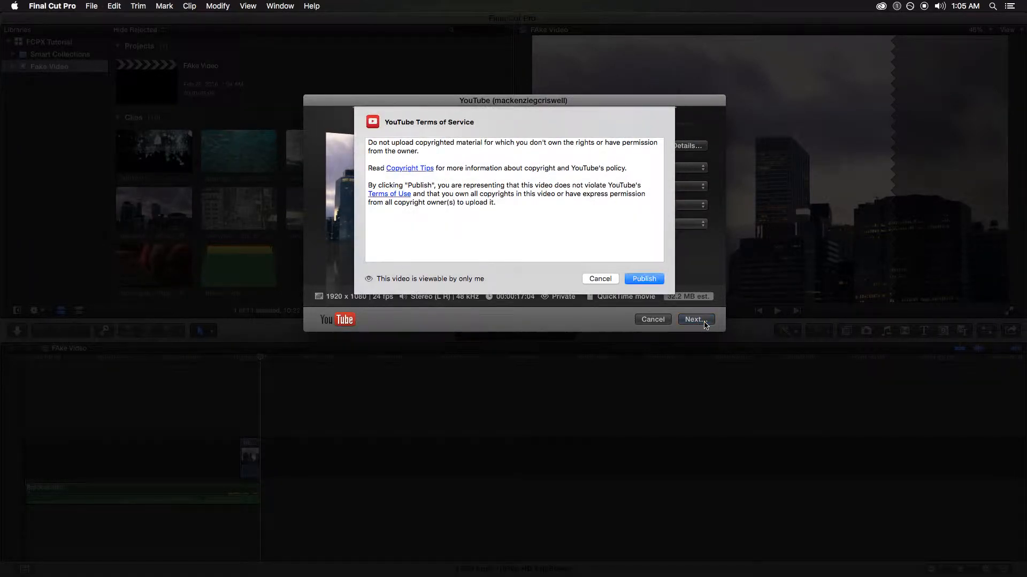
Publish FAke Video to YouTube and glance at its upload progress
click(653, 278)
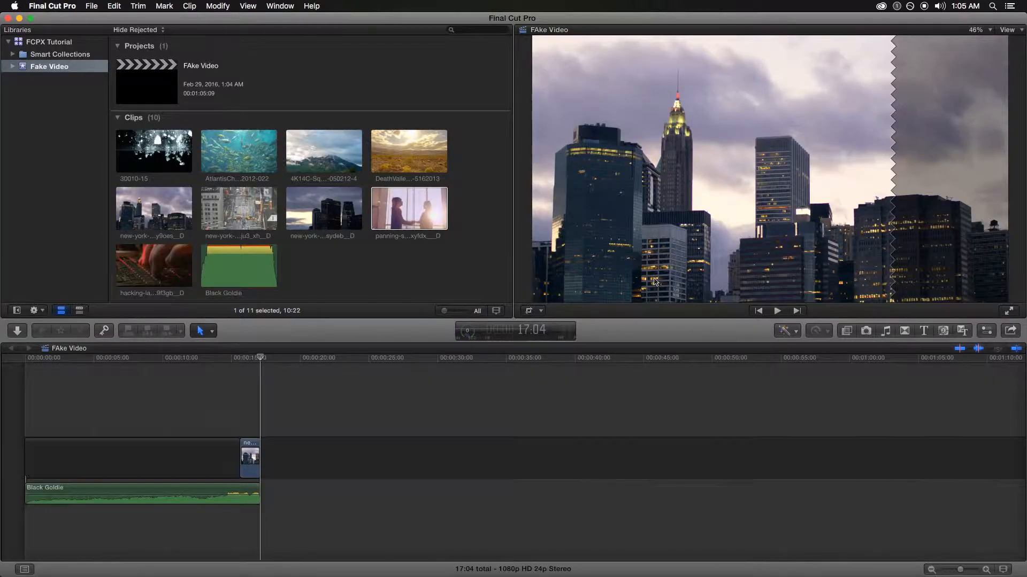
click(467, 335)
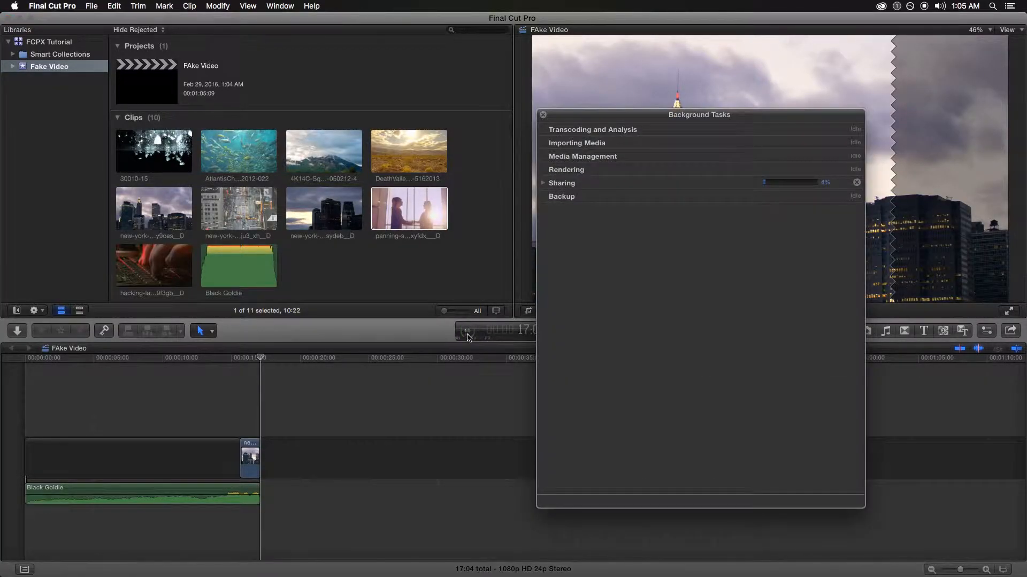
click(543, 115)
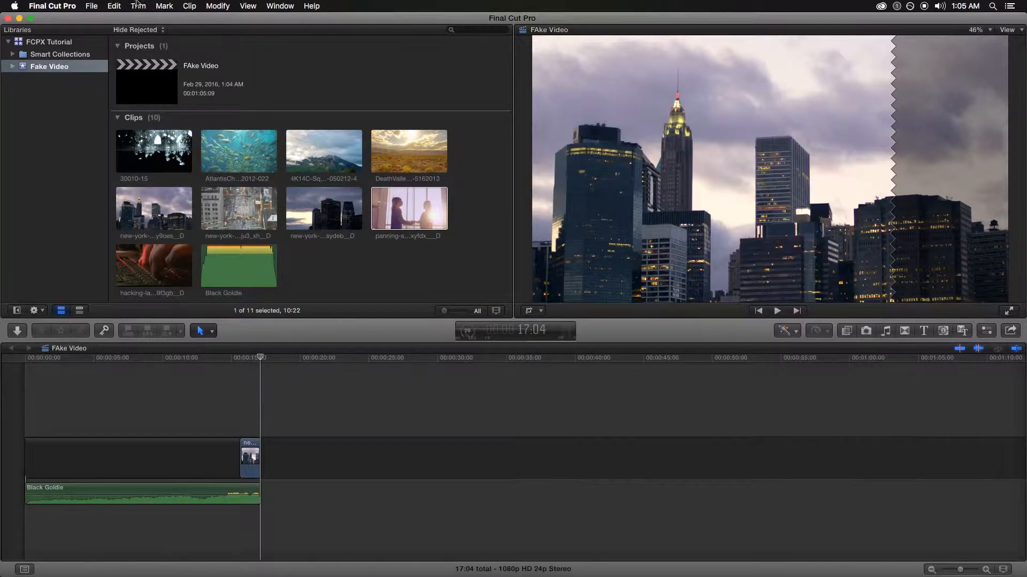
click(269, 6)
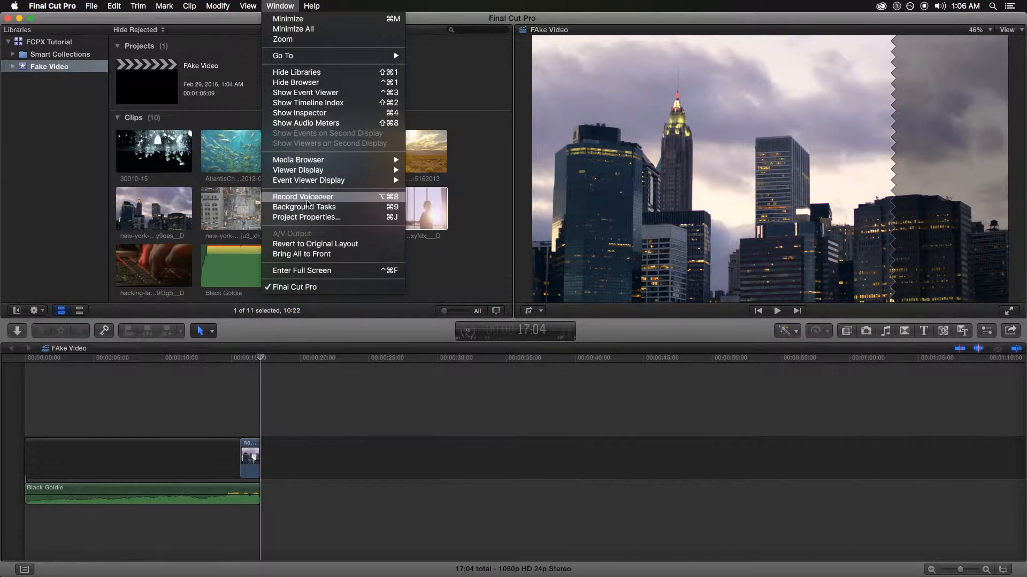
click(328, 208)
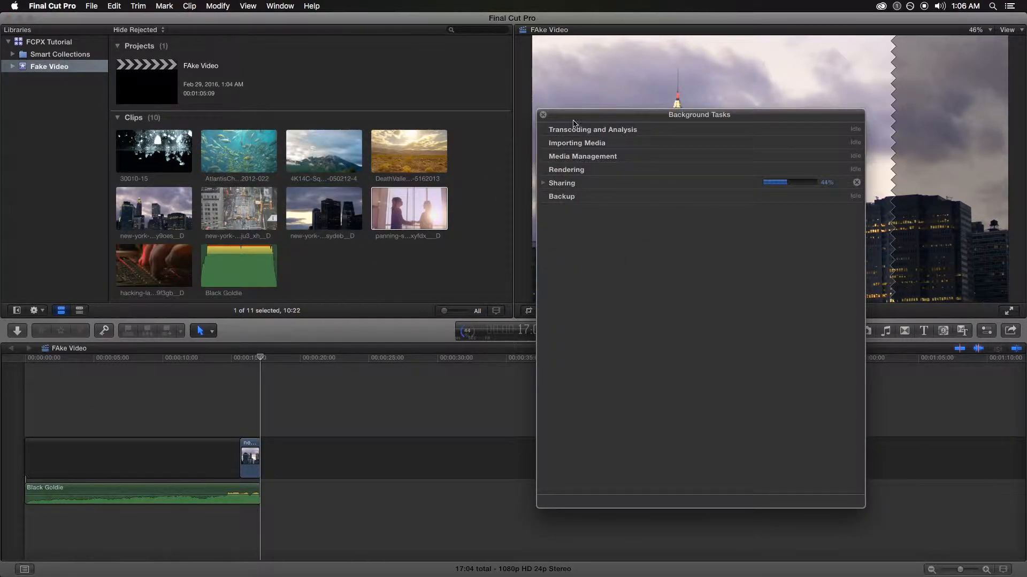
click(543, 115)
Reopen Background Tasks with Cmd-9, expand the sharing task, and close it after Share Successful
click(445, 397)
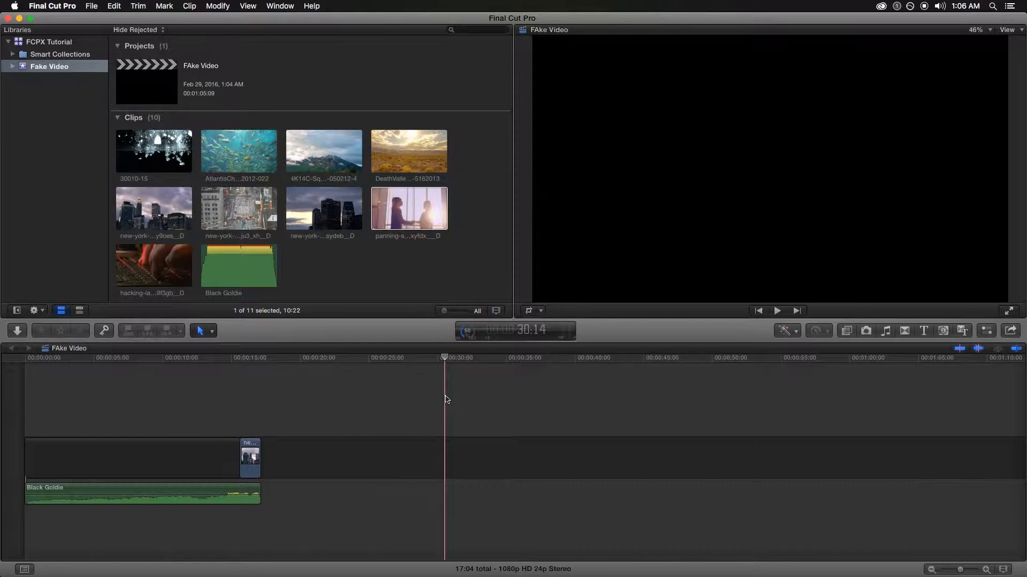
key(super+9)
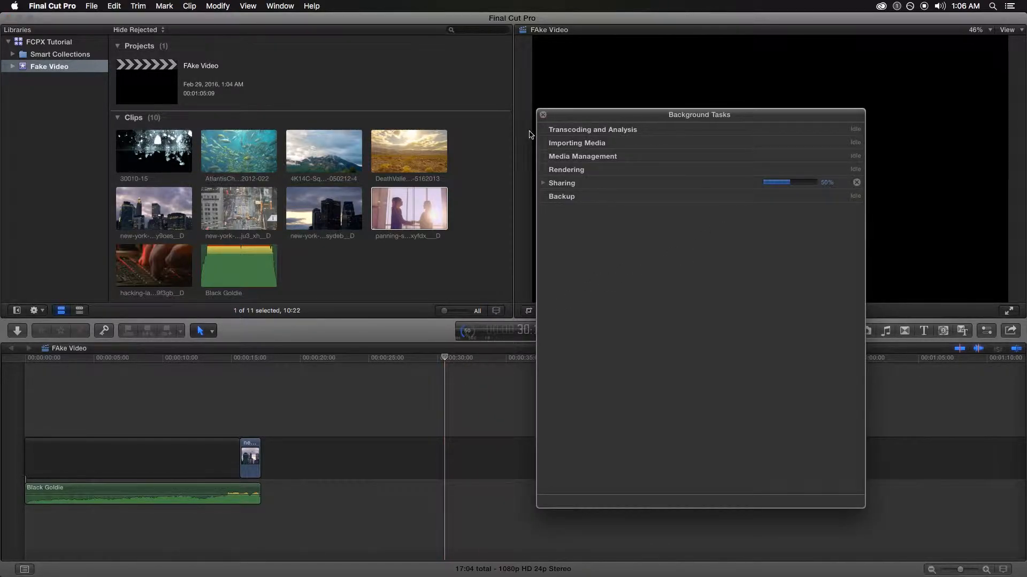
drag(537, 134, 182, 154)
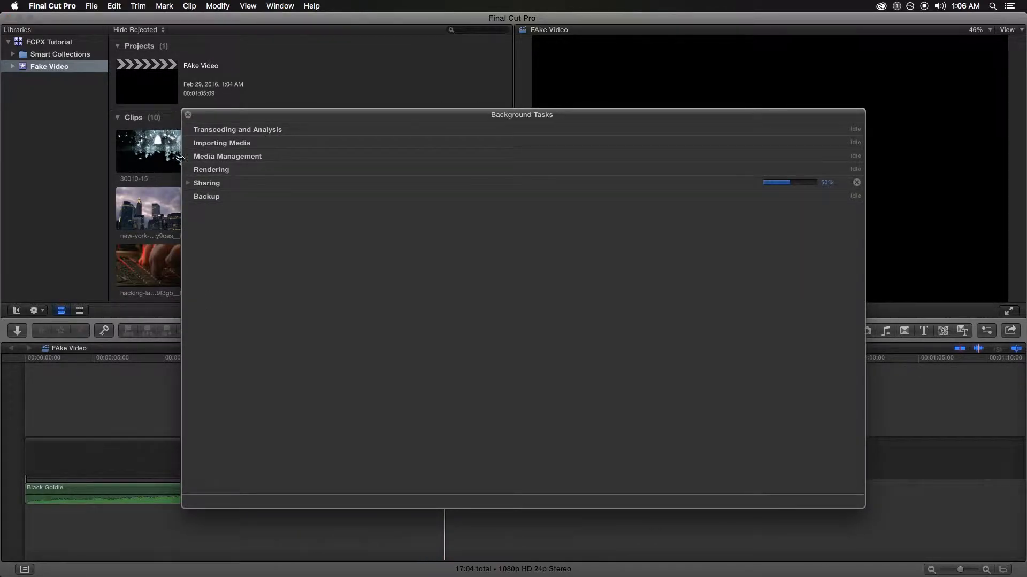
click(188, 183)
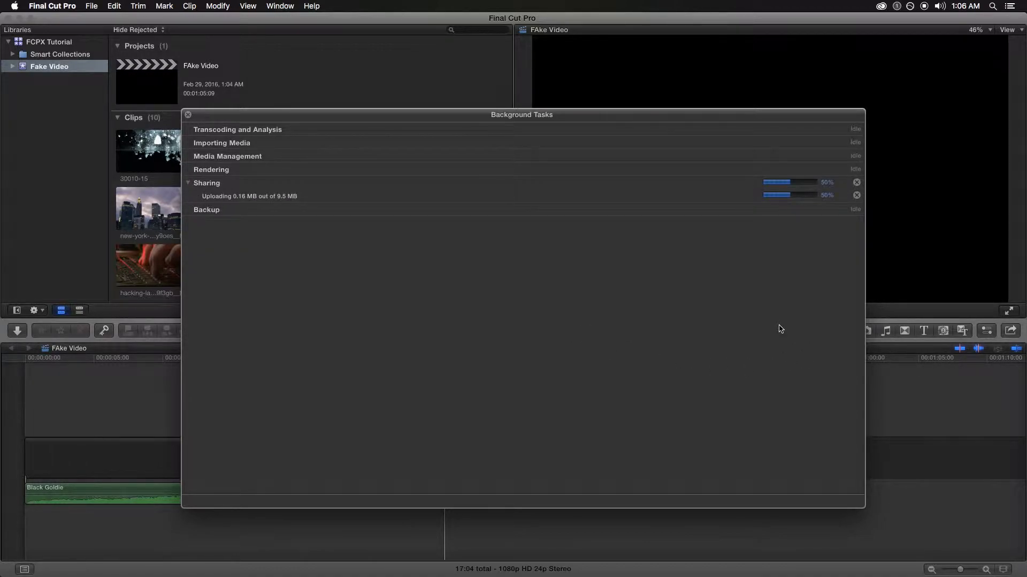
drag(864, 507, 881, 521)
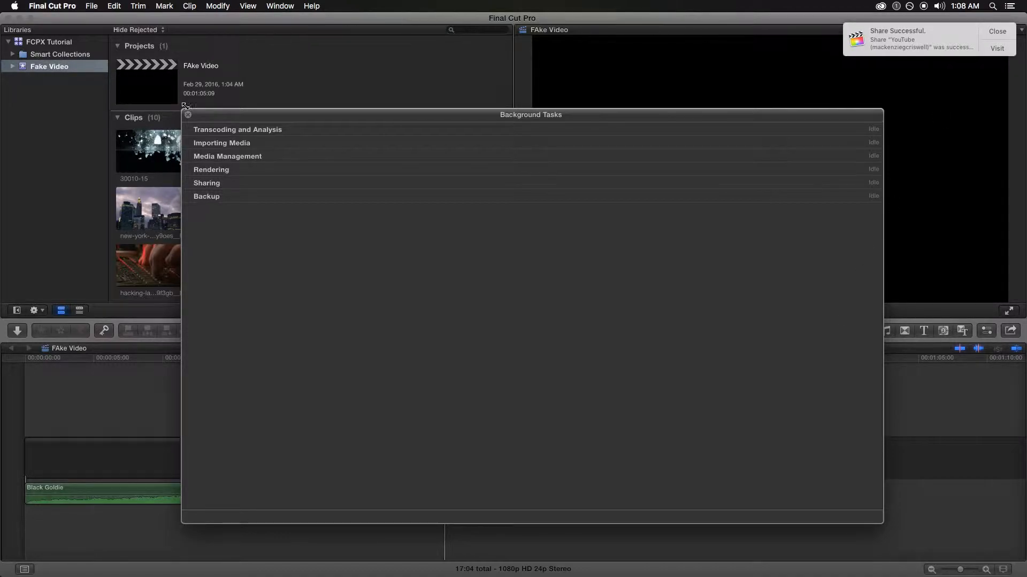
click(188, 116)
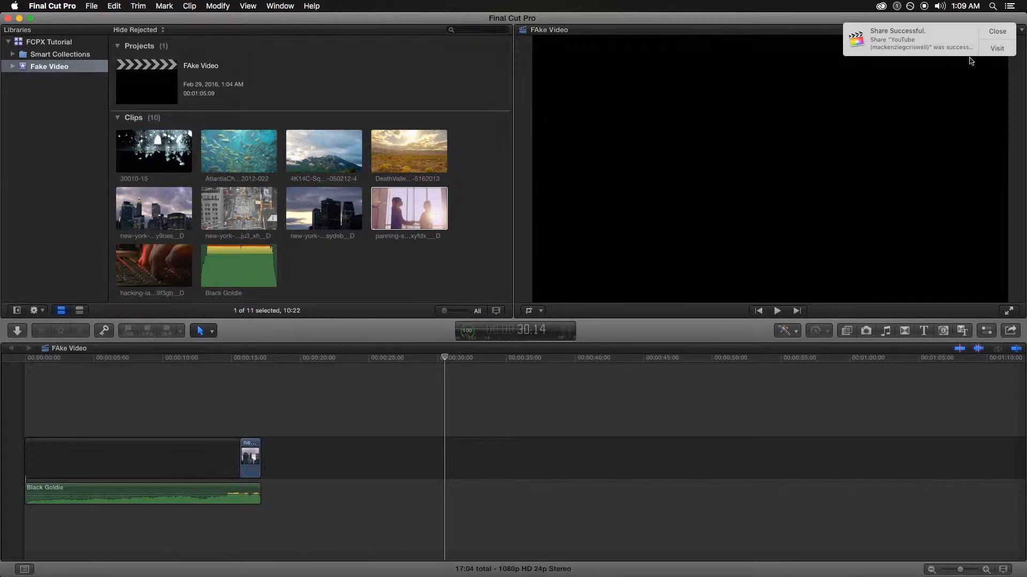
Open the uploaded FAke Video on YouTube from the notification and hide Final Cut Pro
click(1000, 52)
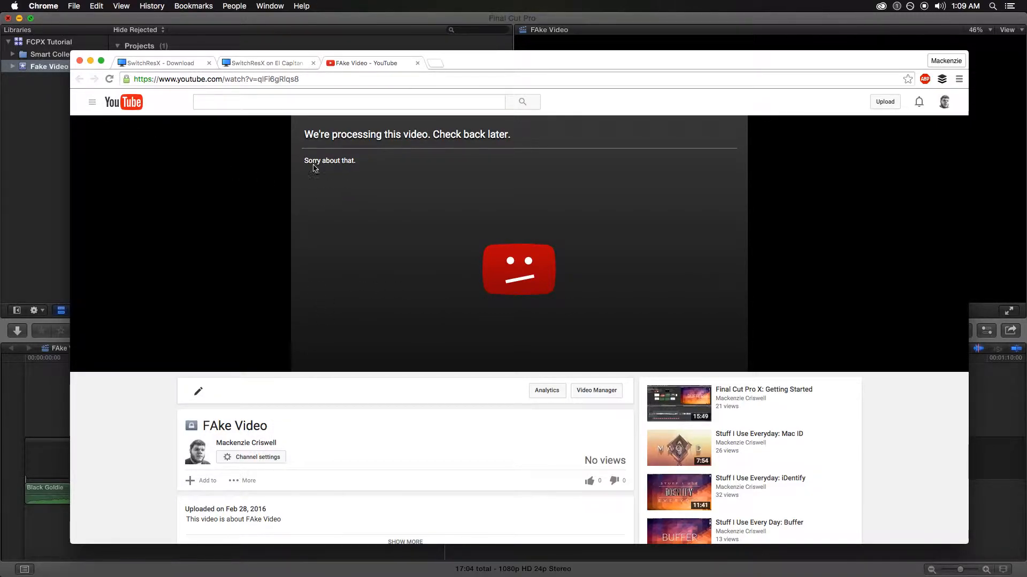
key(super+alt+h)
click(627, 78)
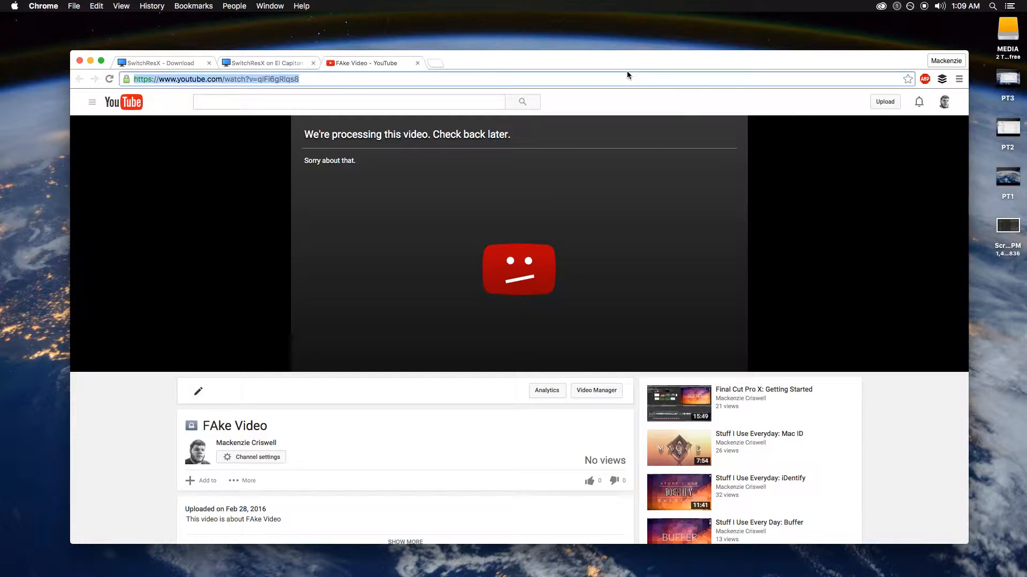
Close the FAke Video and SwitchResX tabs and load youtube.com
click(417, 63)
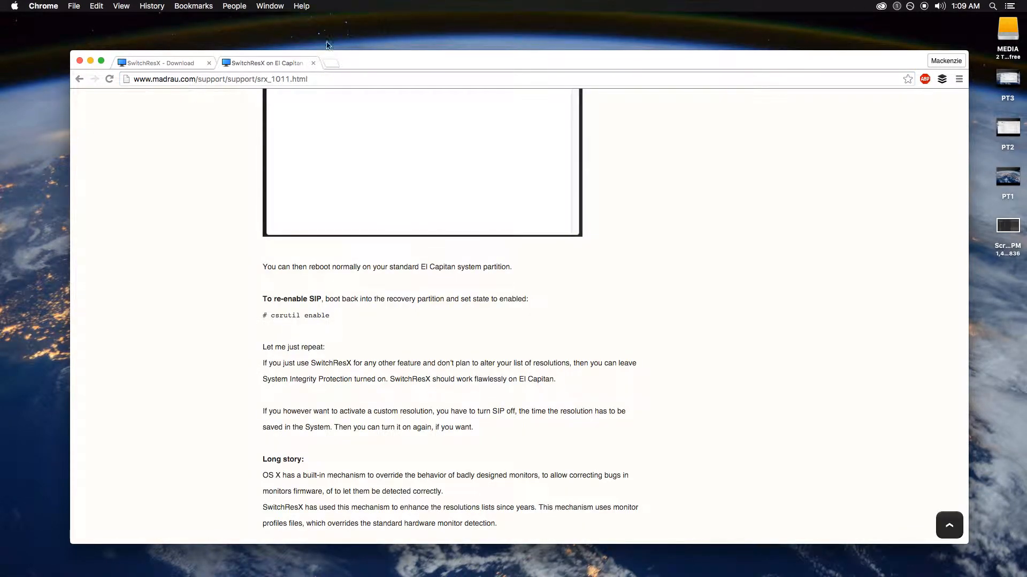
click(313, 63)
click(216, 80)
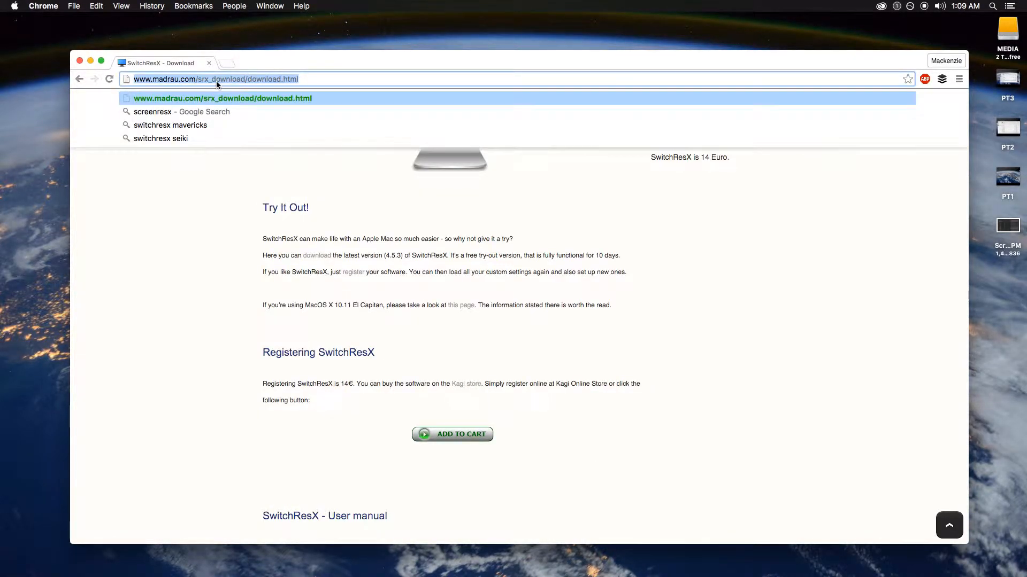
text(youtube.com)
key(Return)
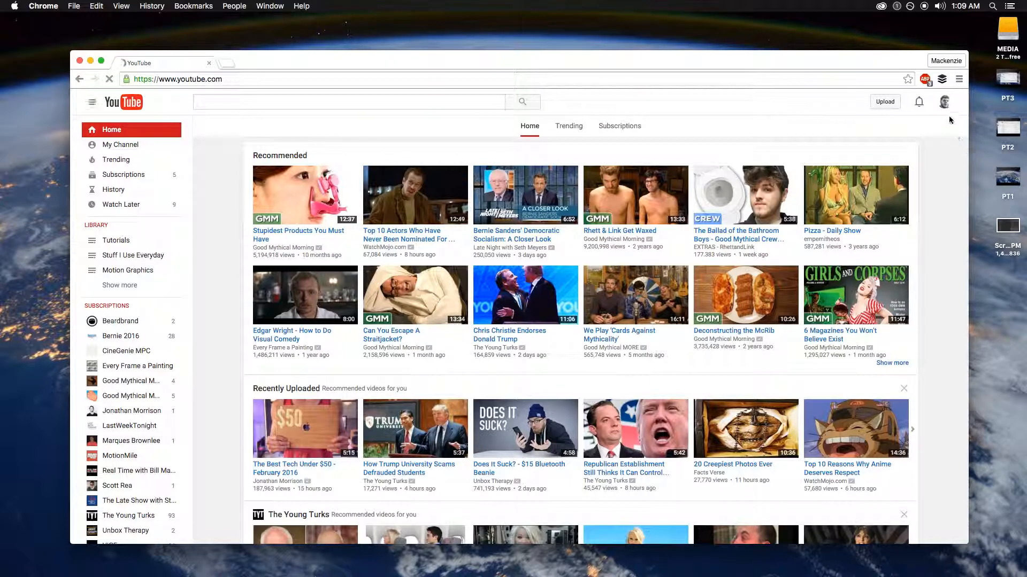
Go to Creator Studio's Video Manager, edit FAke Video, and dismiss the Polls popup
click(944, 101)
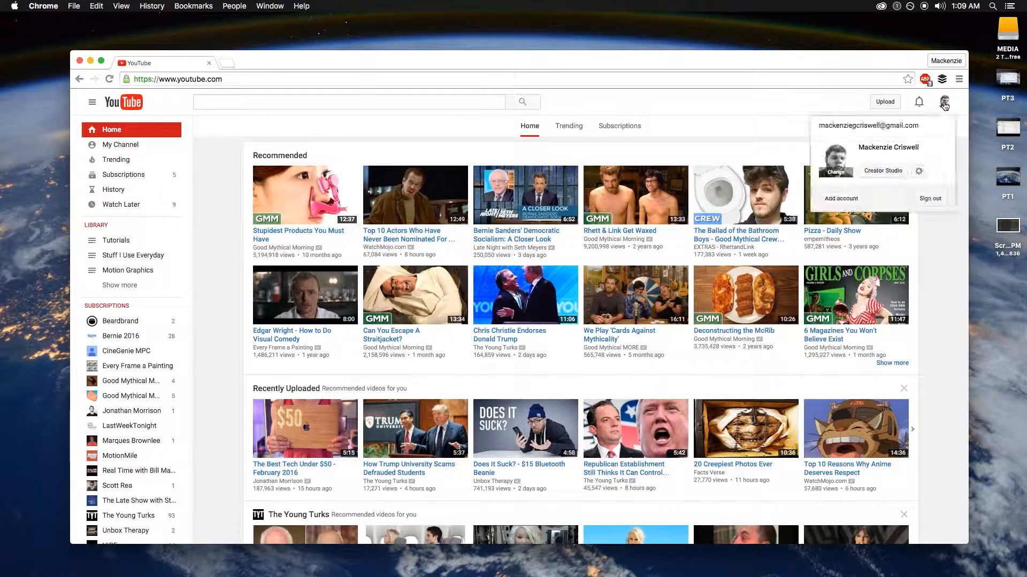
click(894, 172)
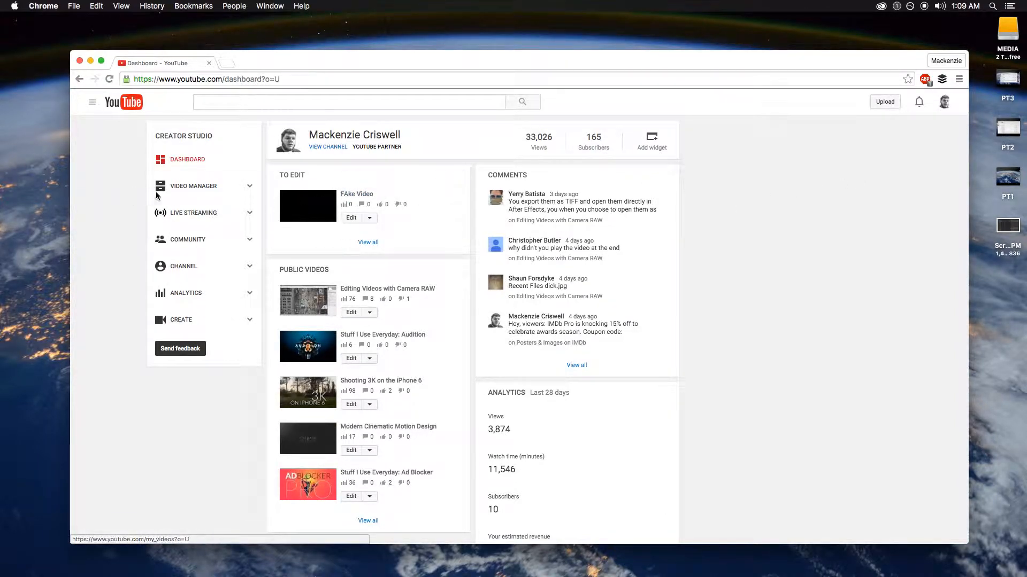
click(182, 190)
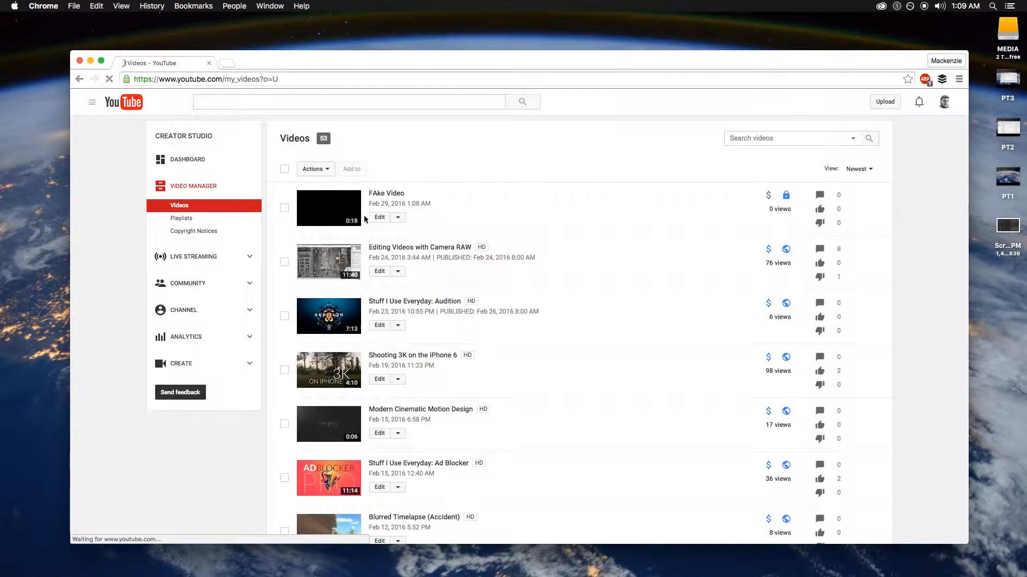
click(379, 217)
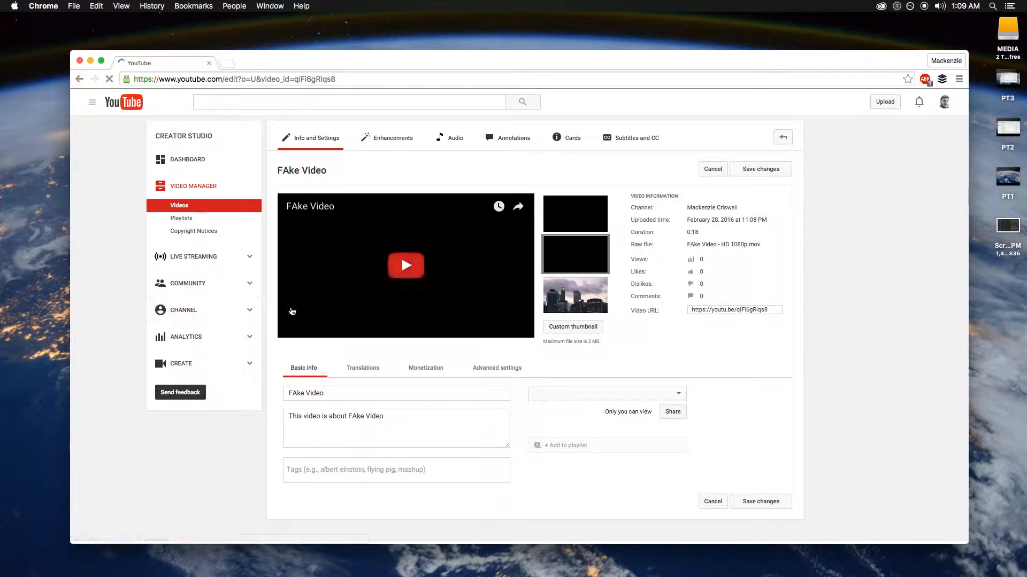
scroll(389, 424, down, 3)
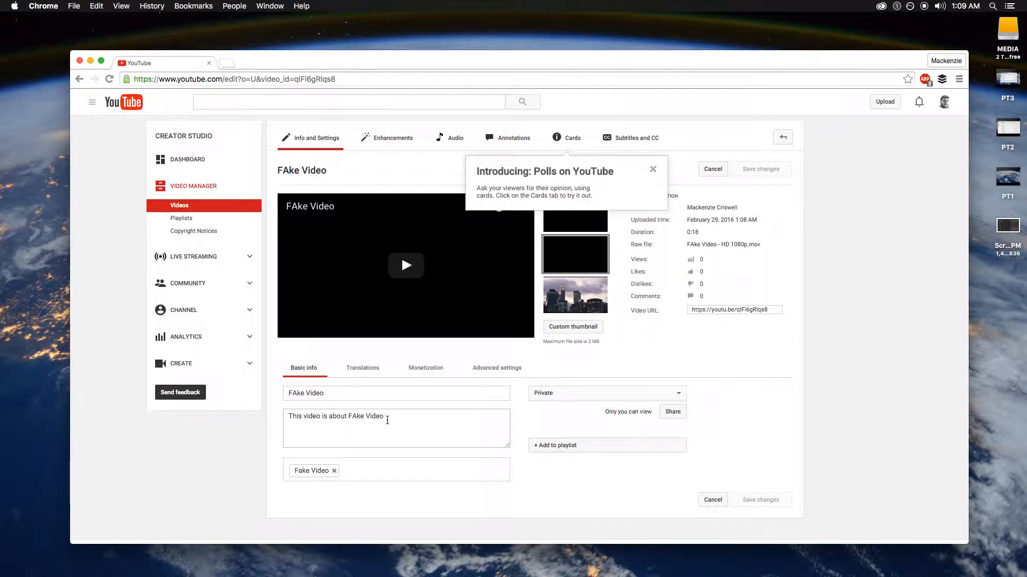
click(653, 169)
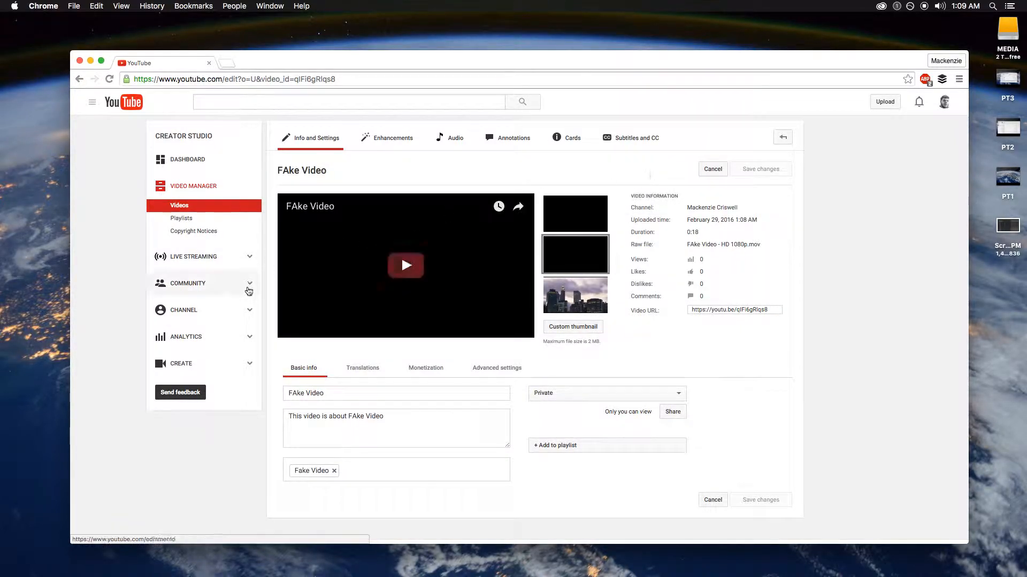
Open Channel > Upload defaults, review the fields, and enlarge the Description box
click(196, 319)
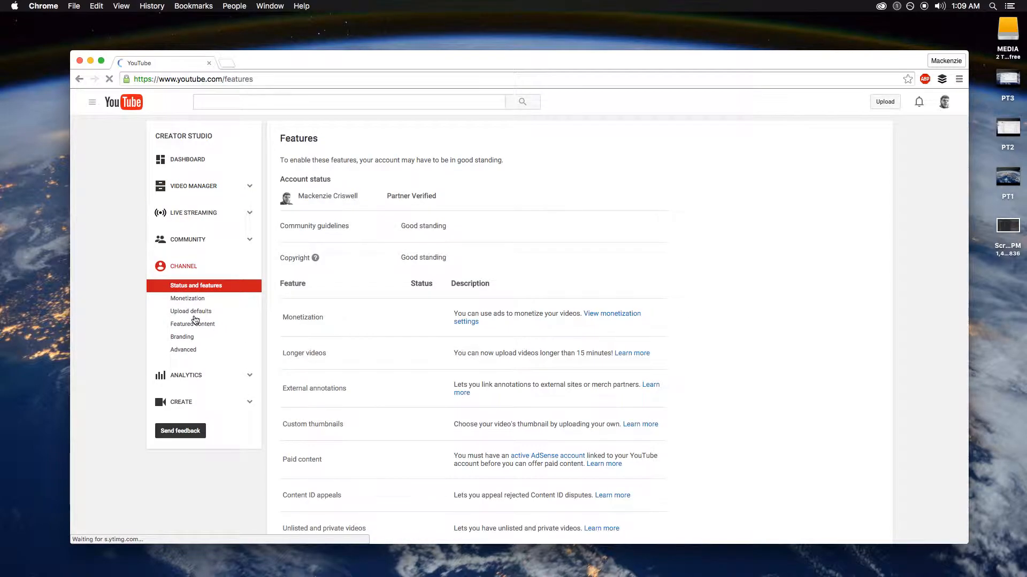
click(196, 317)
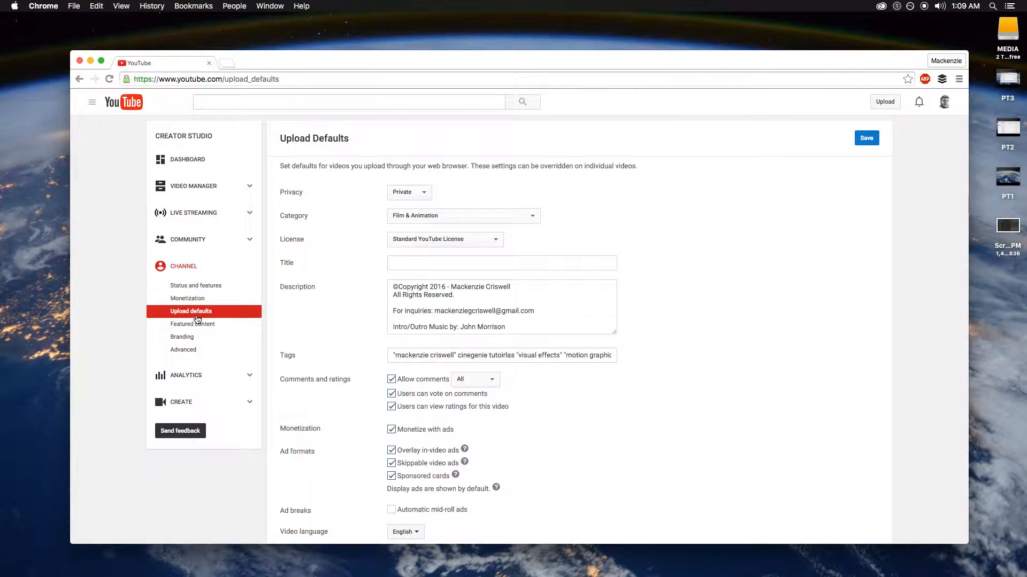
scroll(717, 392, down, 1)
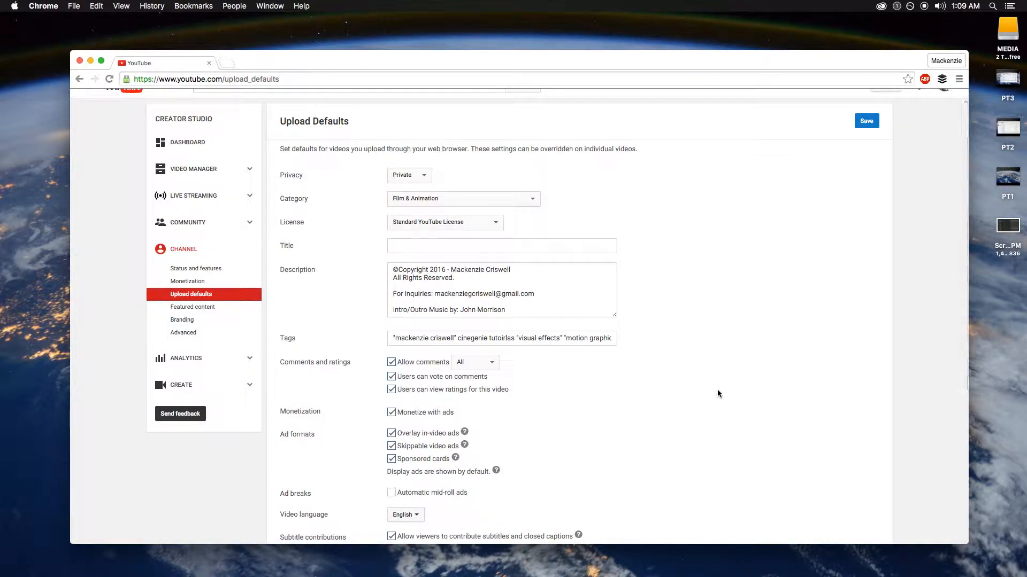
scroll(491, 324, down, 2)
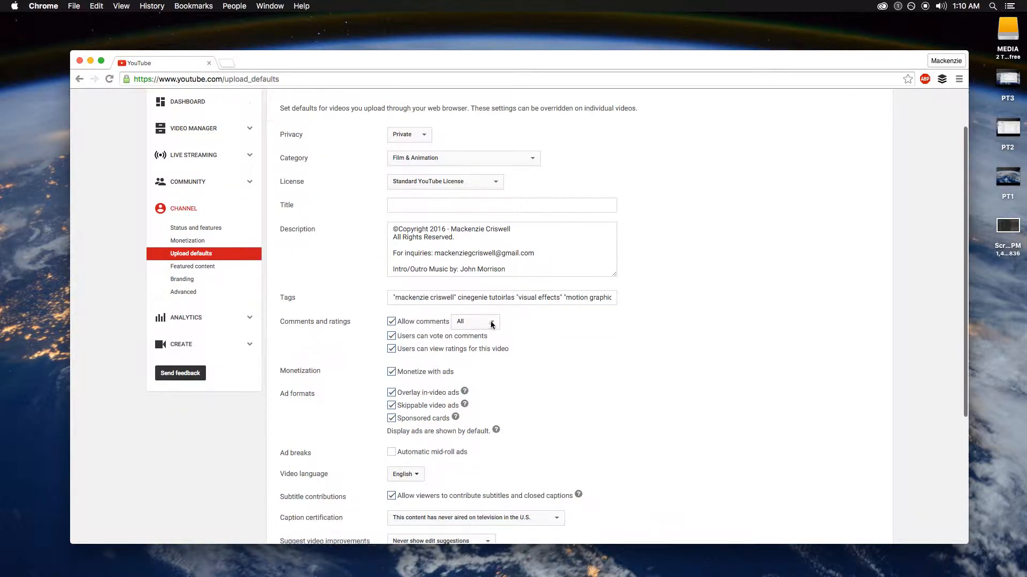
scroll(492, 324, down, 3)
drag(614, 224, 637, 331)
click(612, 221)
drag(615, 221, 668, 249)
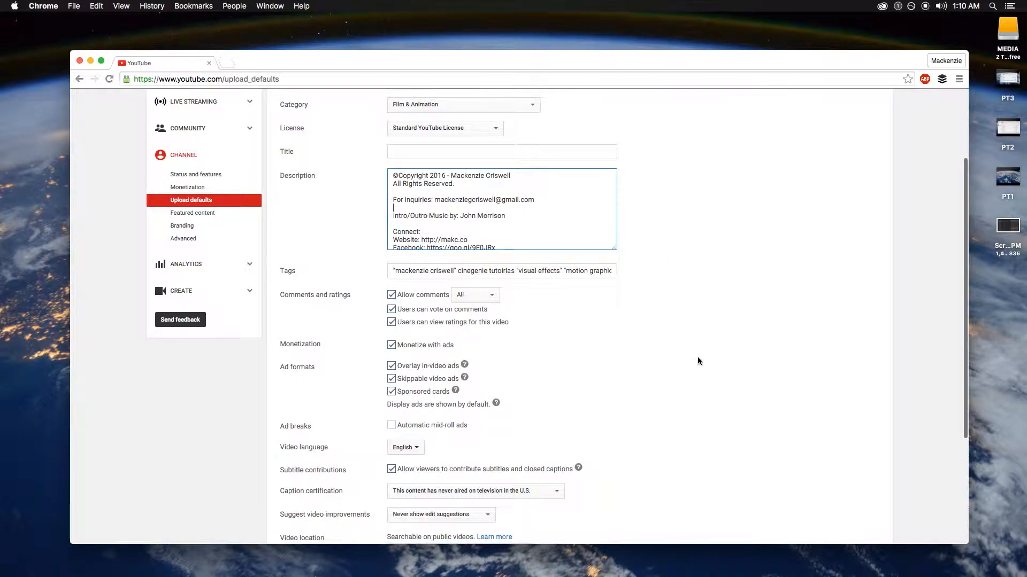
scroll(697, 358, down, 5)
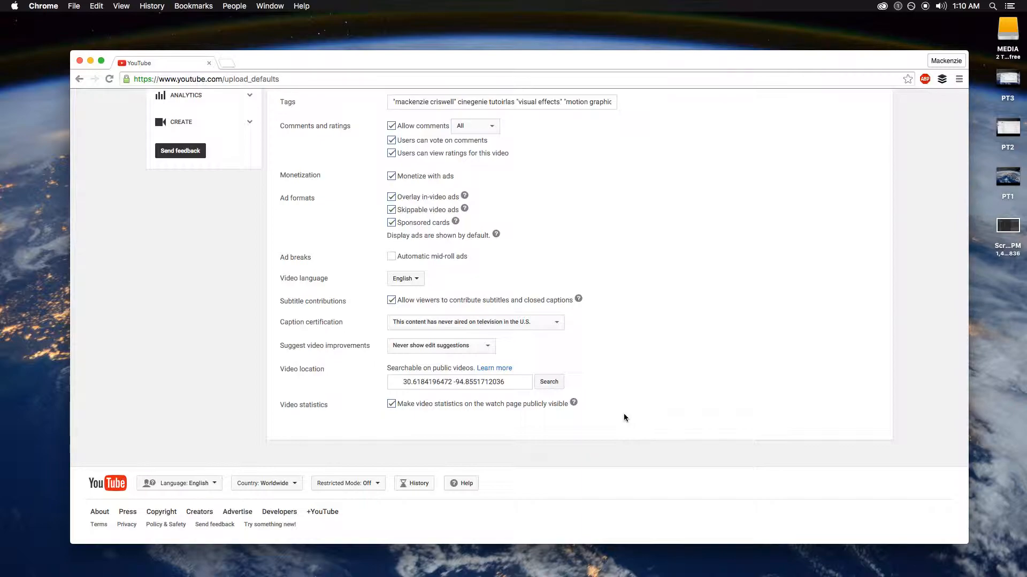
scroll(572, 353, up, 5)
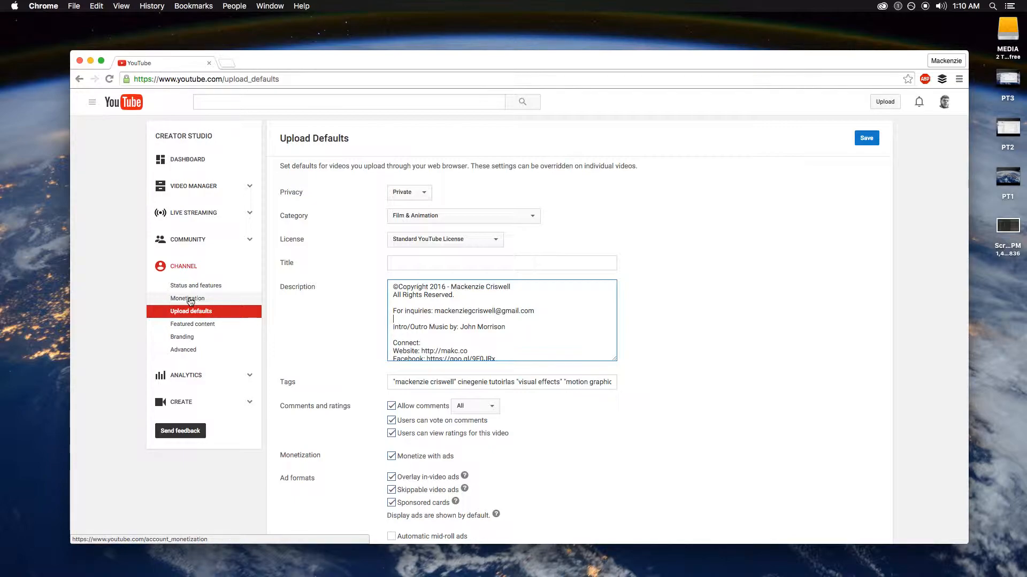
Save the upload defaults: Private, Film & Animation, Standard YouTube License
click(862, 142)
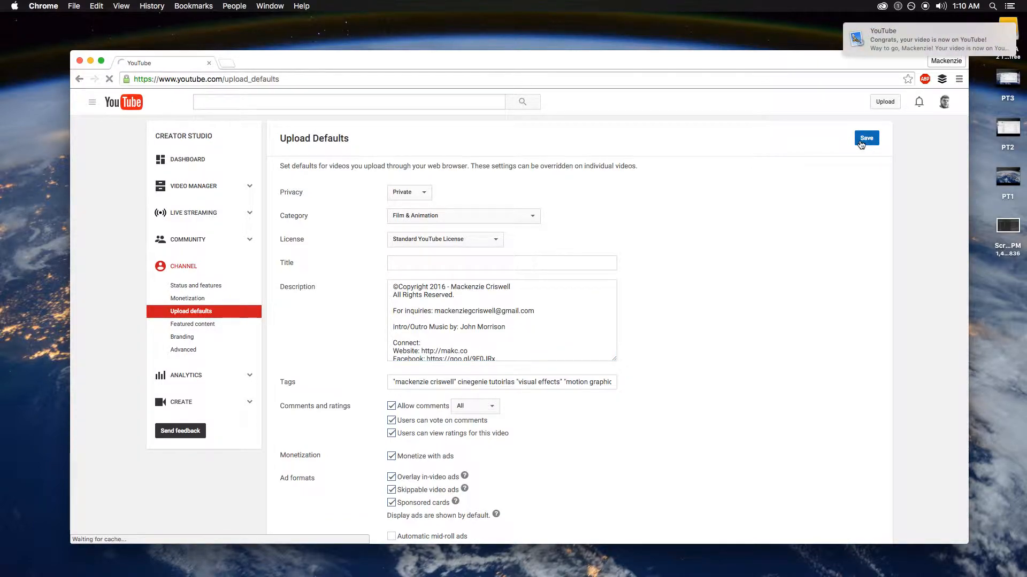
mouse_move(998, 37)
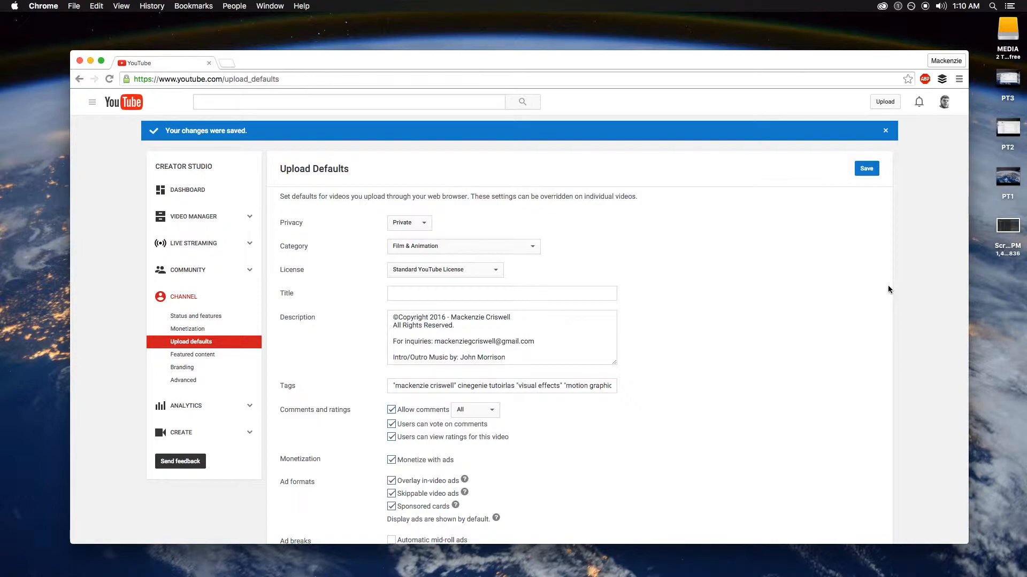
click(866, 168)
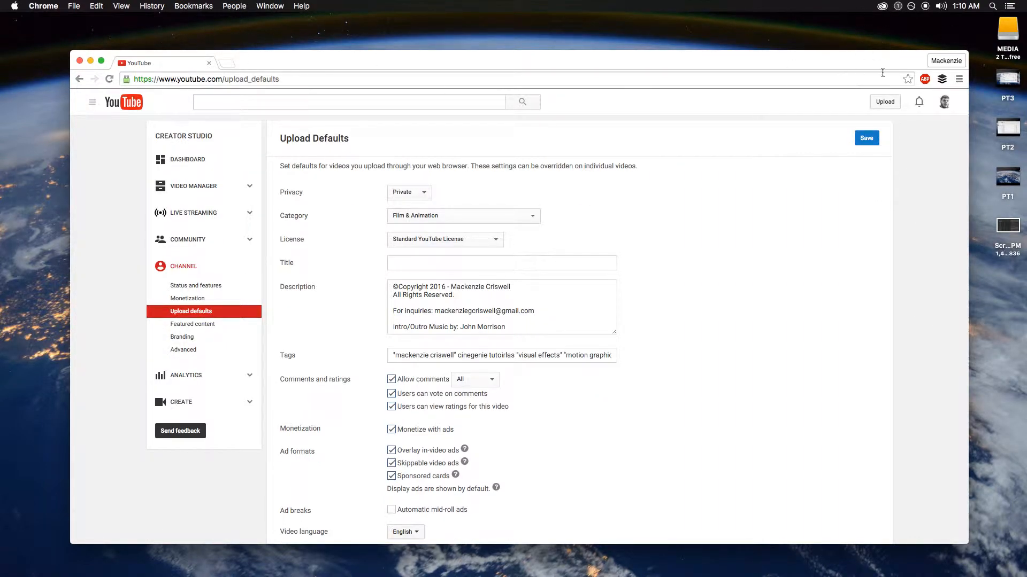
mouse_move(865, 66)
mouse_down()
mouse_move(875, 60)
mouse_move(865, 60)
mouse_up()
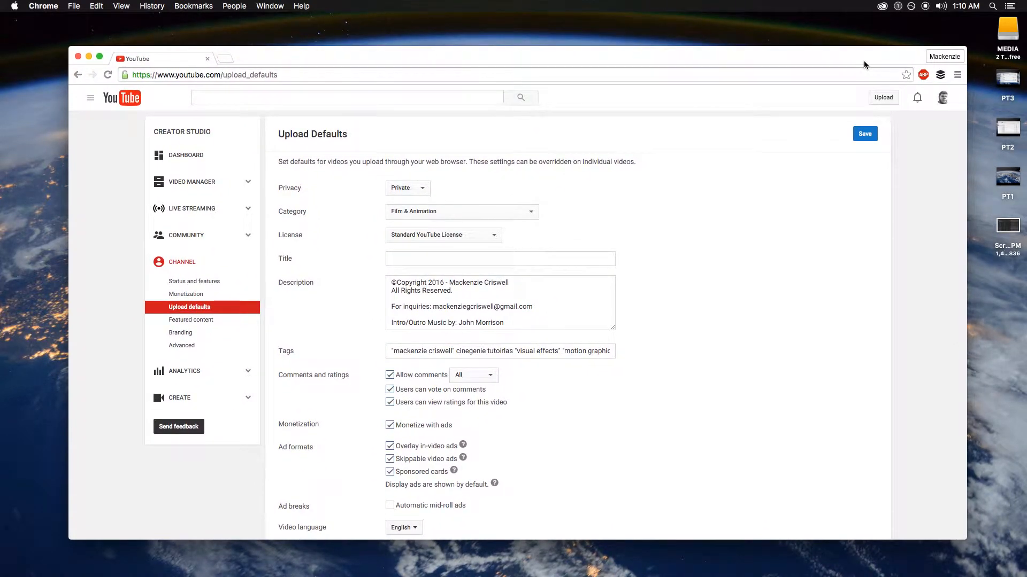